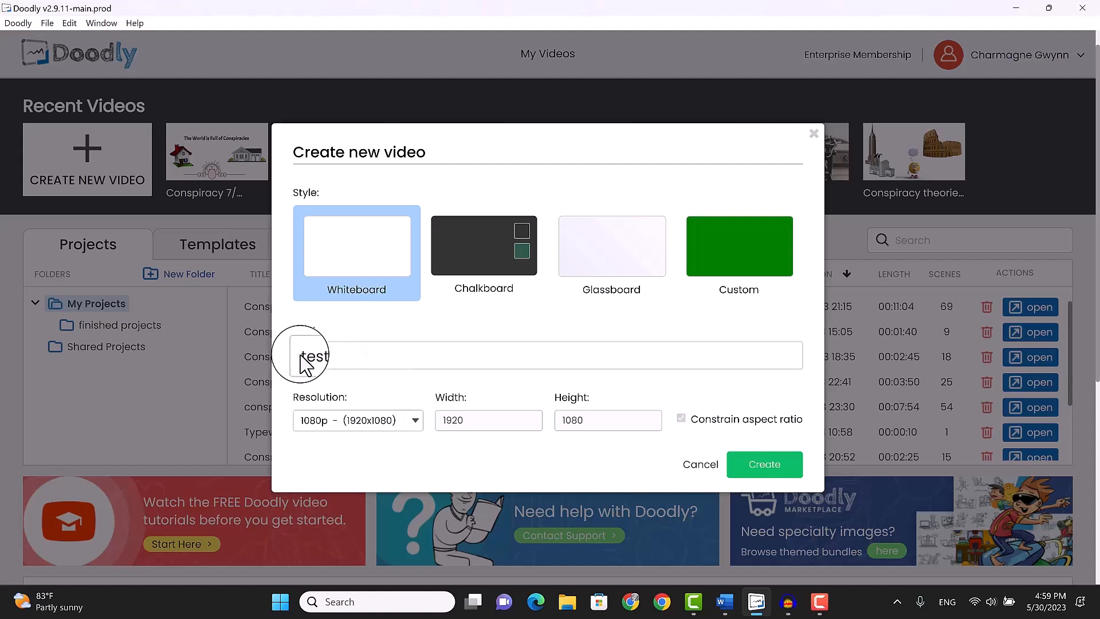
Create the whiteboard video titled "test" at 1080p (1920x1080)
left_click(764, 469)
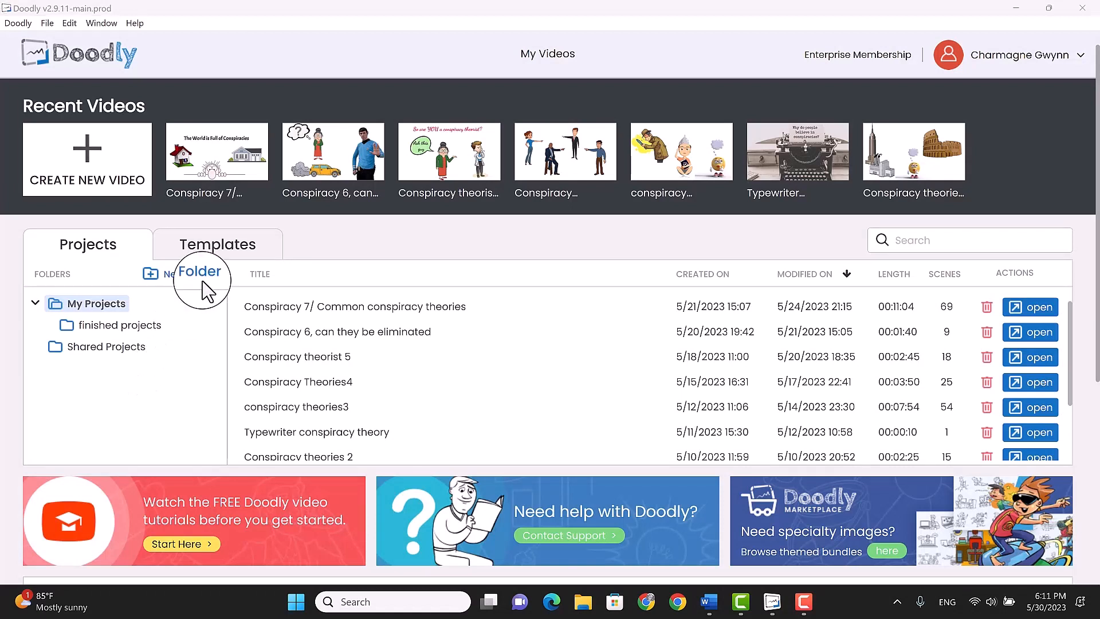
Create a new untitled whiteboard video with a custom resolution of 1080 width and 1920 height
left_click(86, 162)
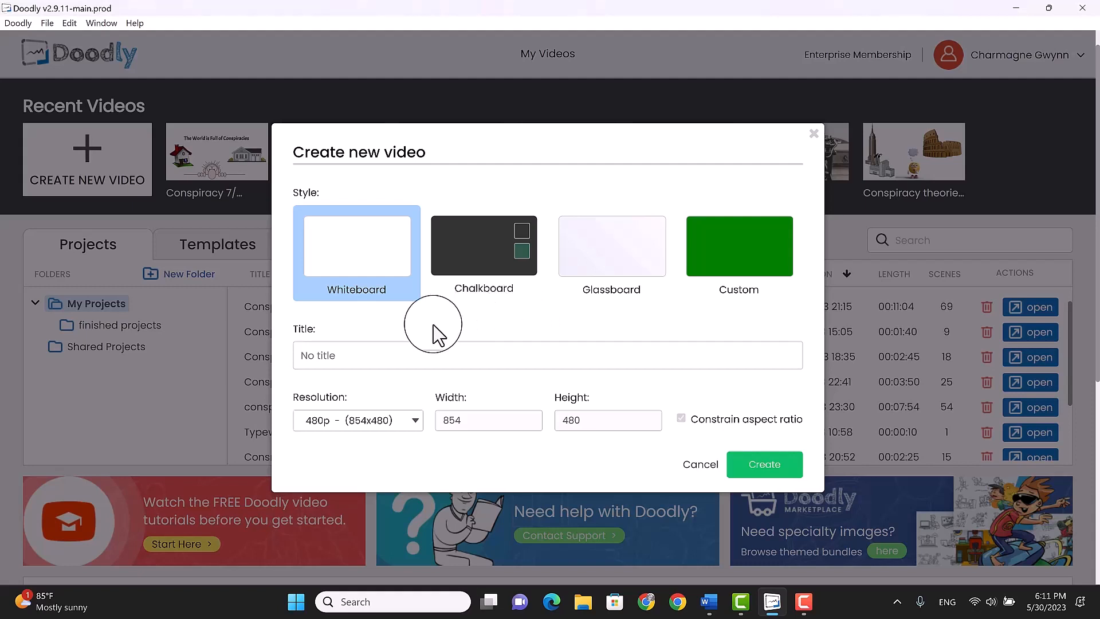
left_click(417, 421)
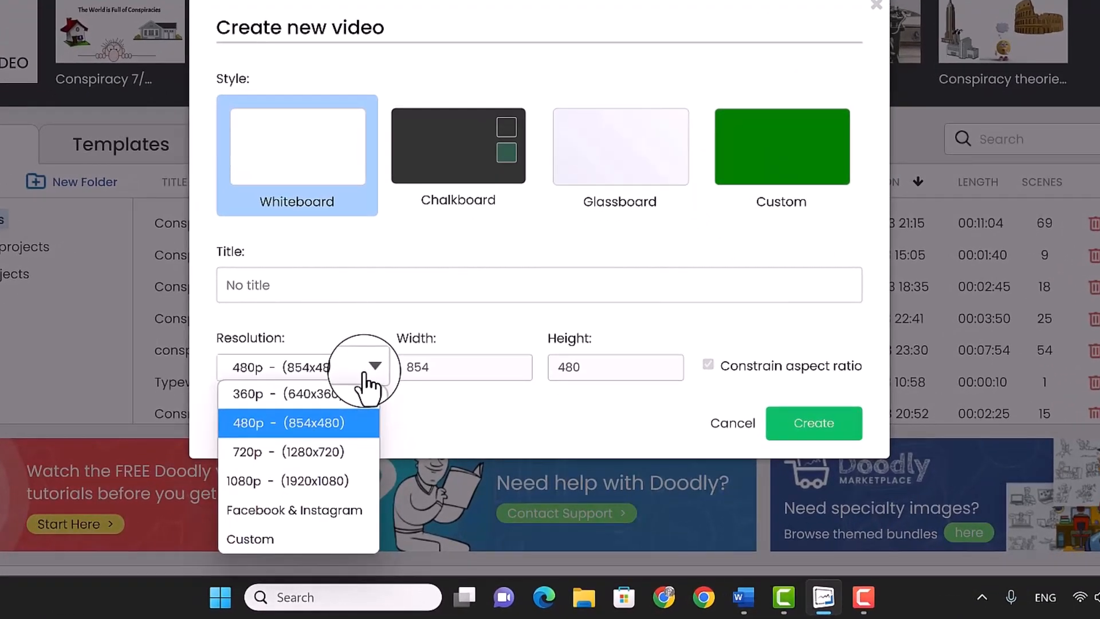
left_click(263, 534)
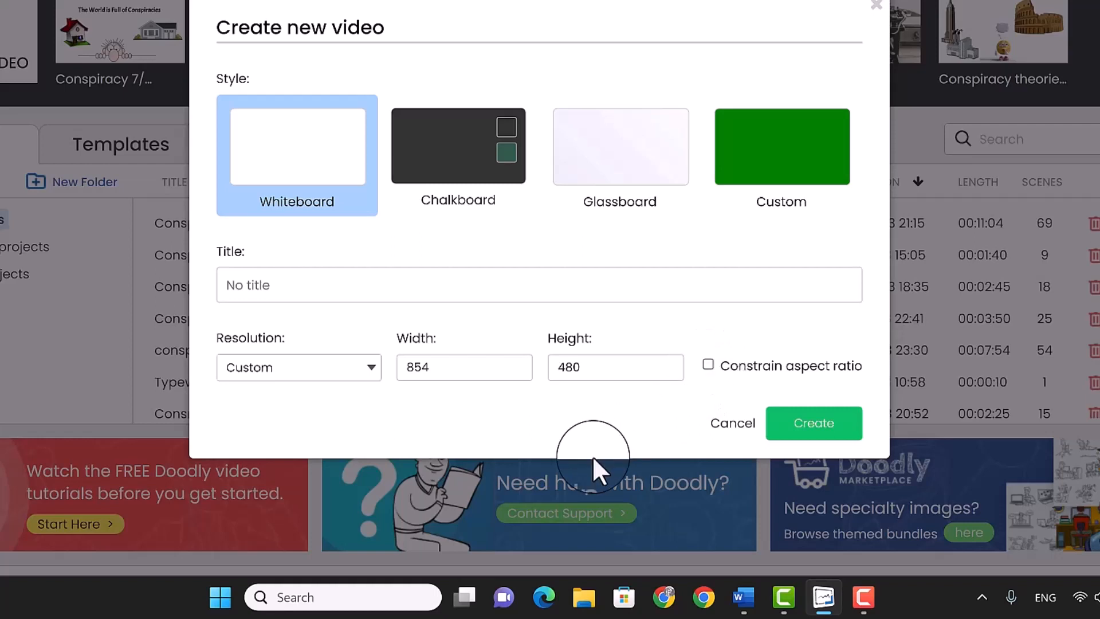
left_click_drag(447, 378, 393, 405)
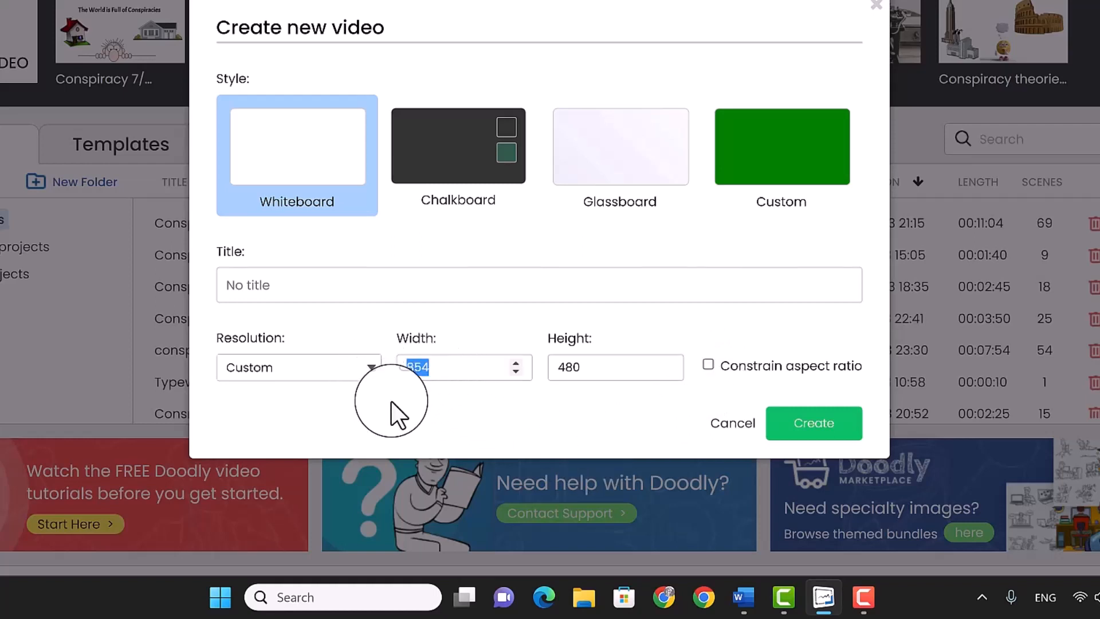
type("1080")
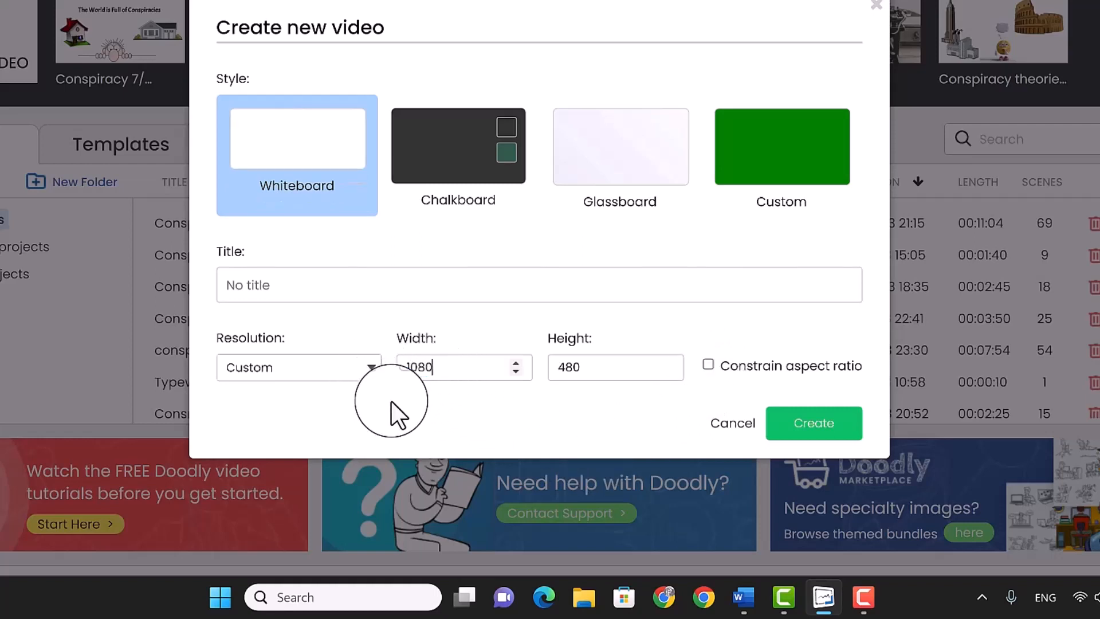
left_click_drag(586, 361, 532, 376)
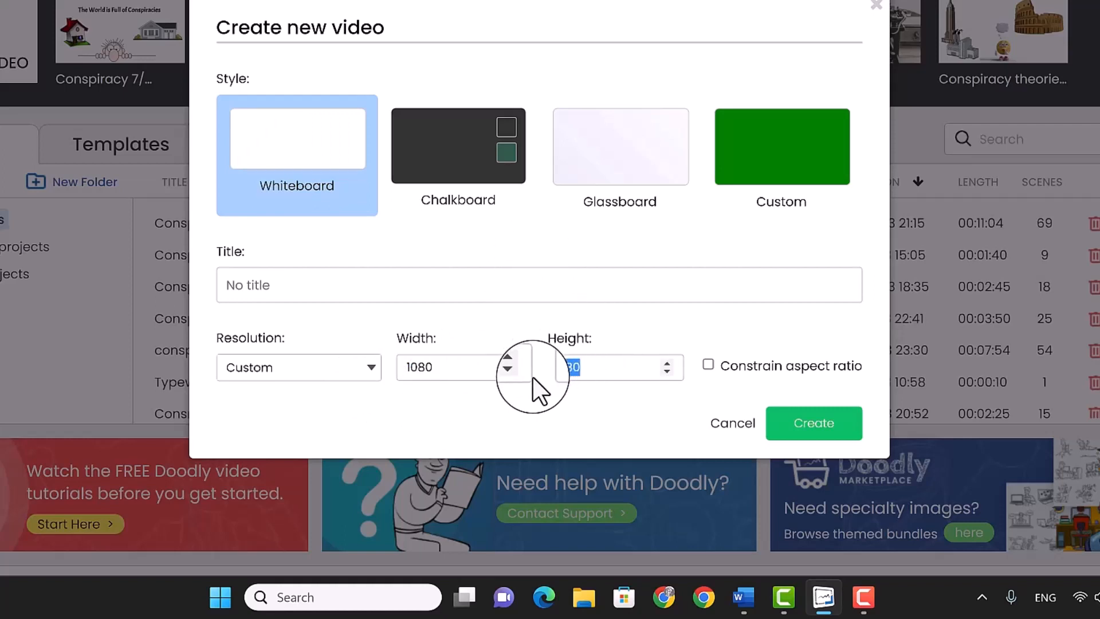
type("1")
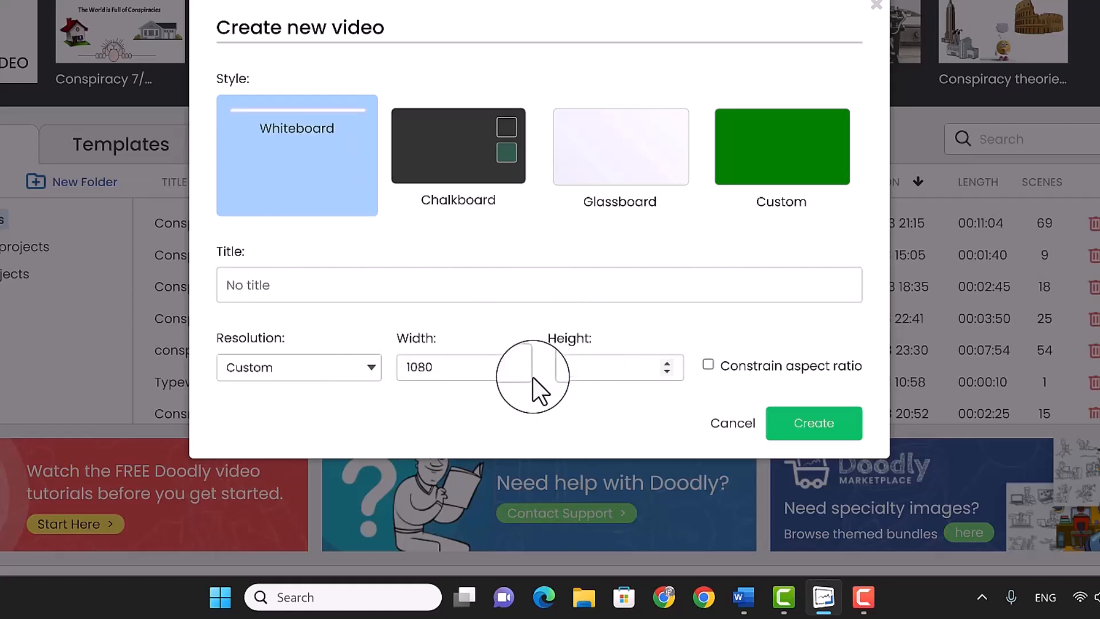
type("920")
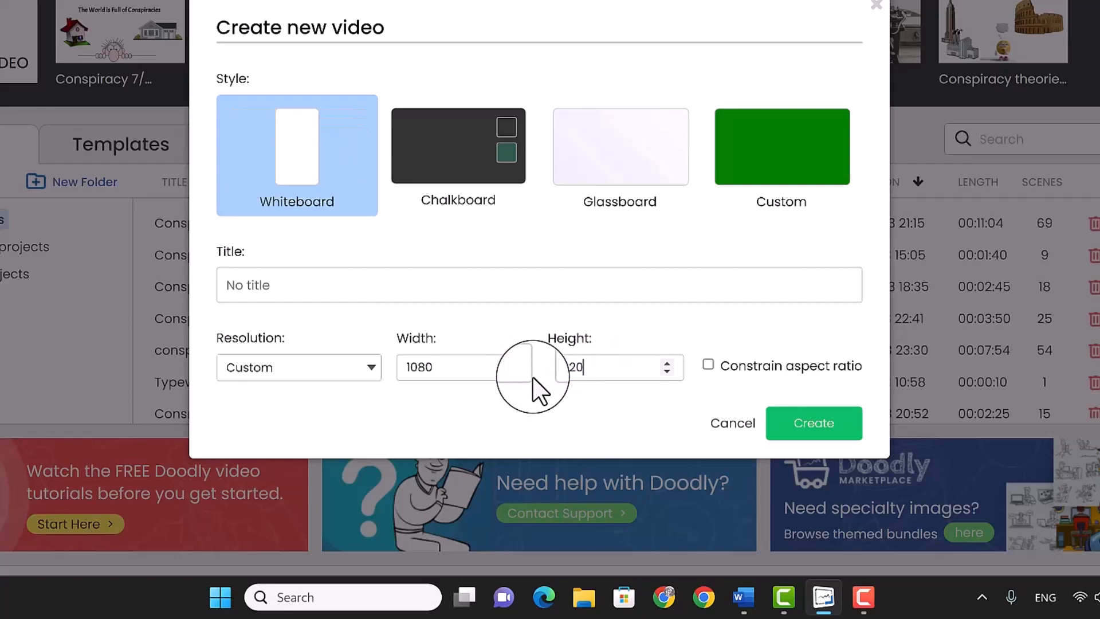
left_click(814, 427)
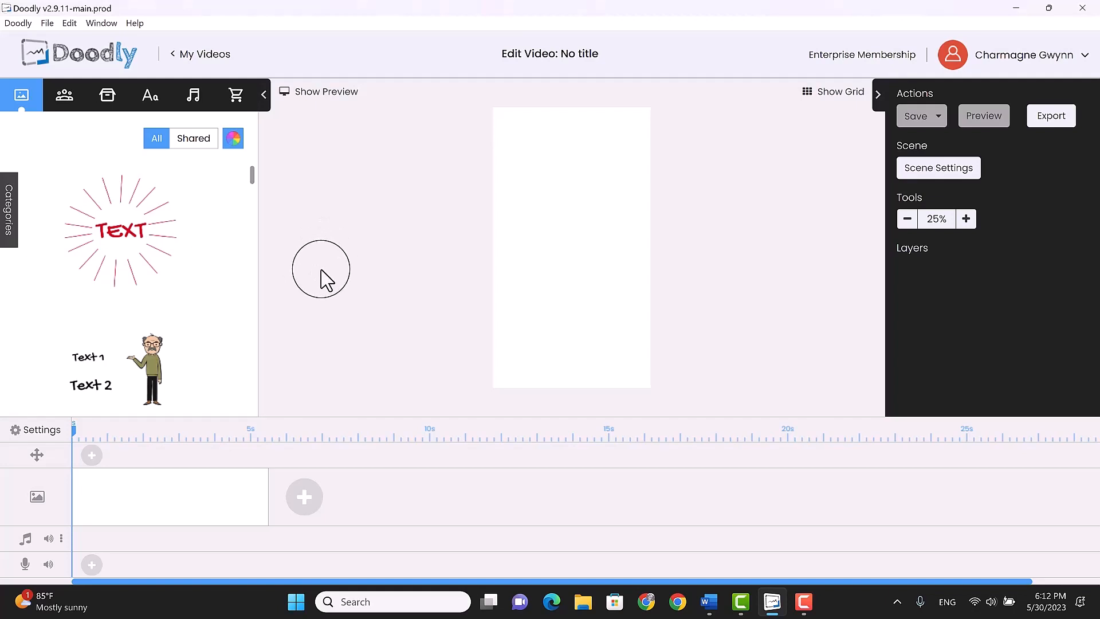
Search the props for "coffee table" and place Coffee Shop Table 1 near the middle of the canvas
left_click(106, 98)
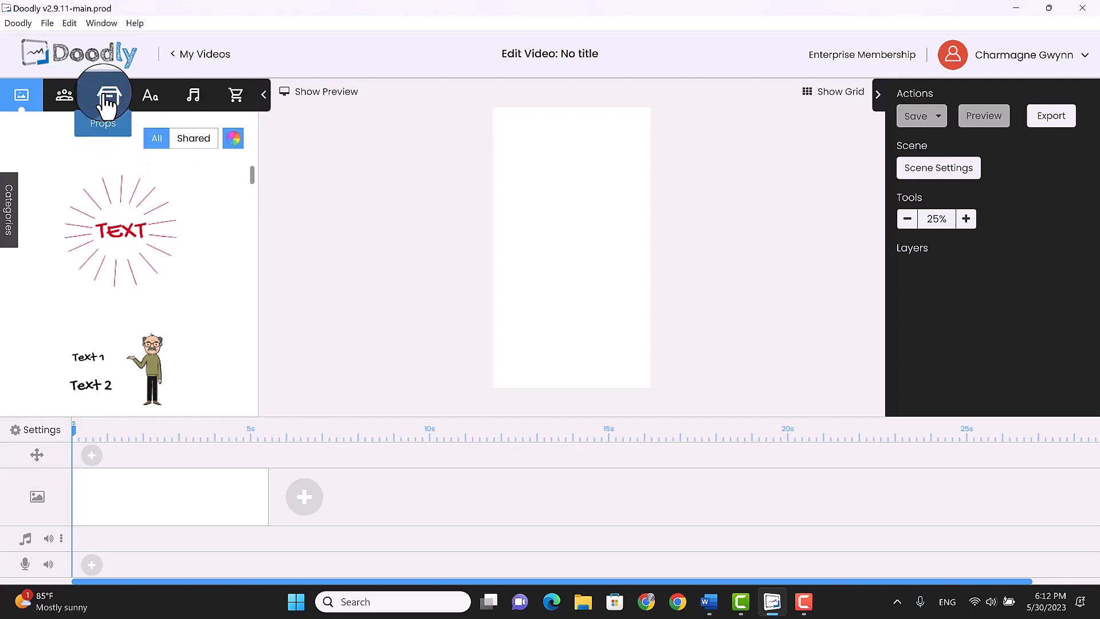
left_click(67, 133)
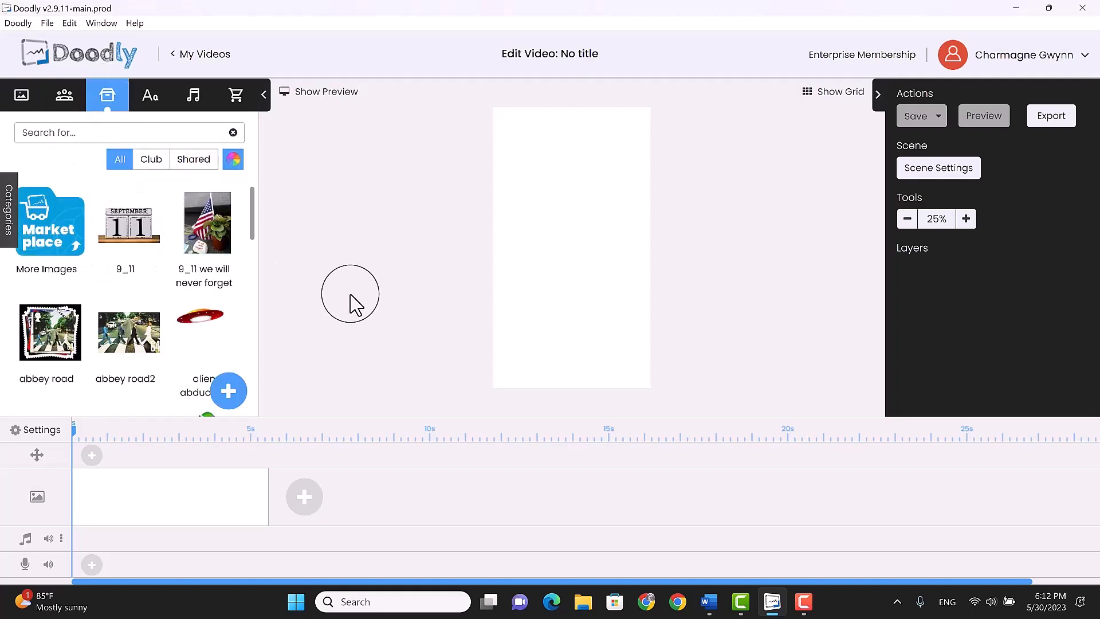
type("coffee tabl")
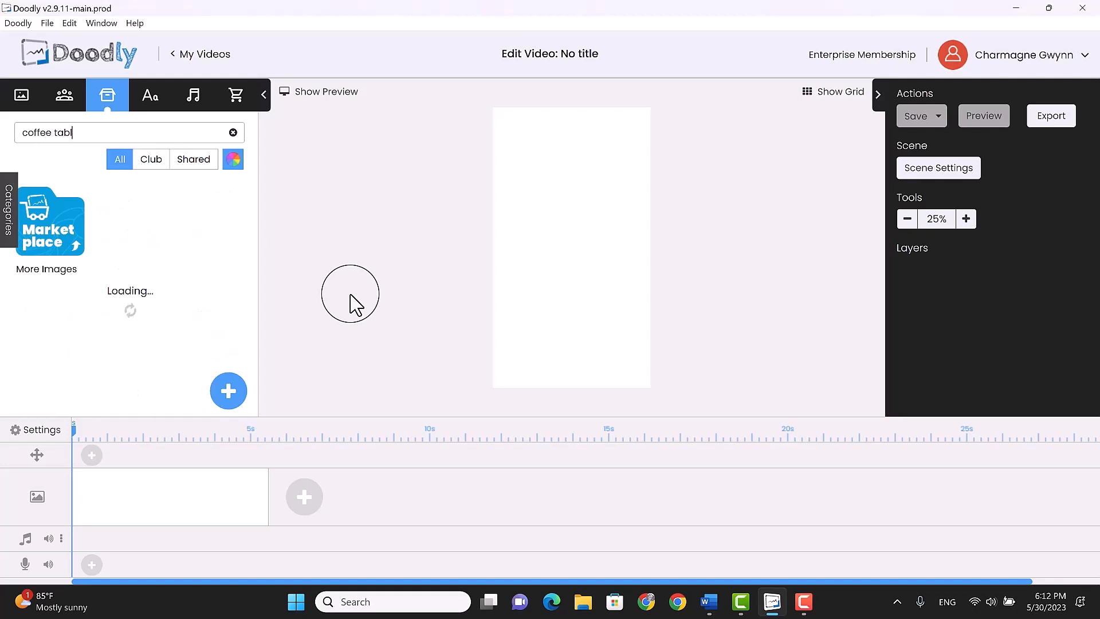
type("e")
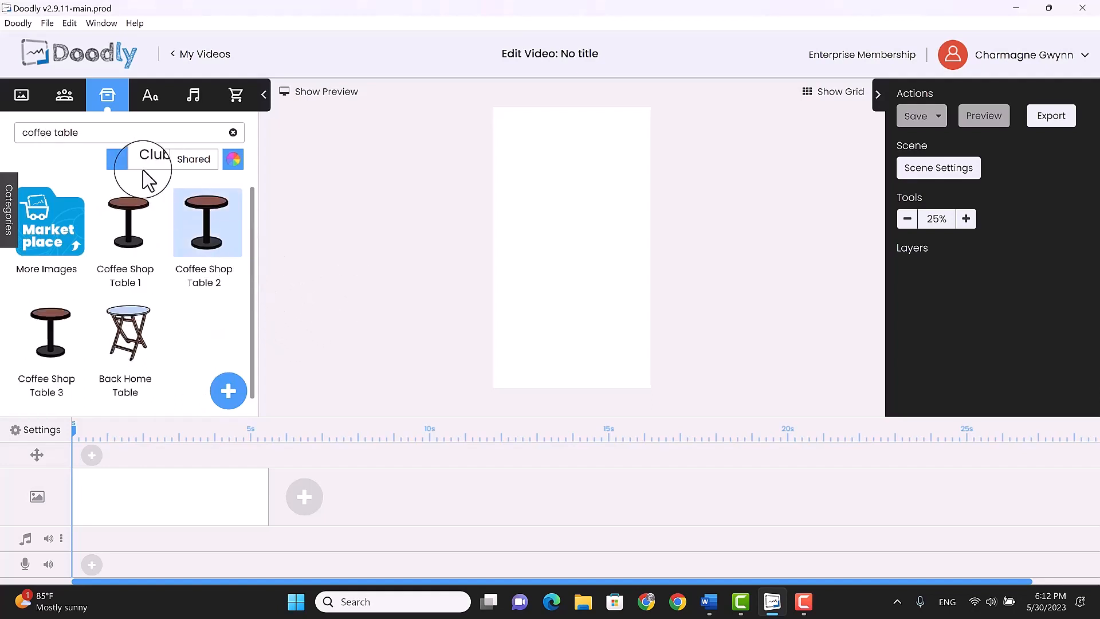
mouse_move(119, 213)
left_mouse_down()
mouse_move(396, 260)
mouse_move(546, 263)
left_mouse_up()
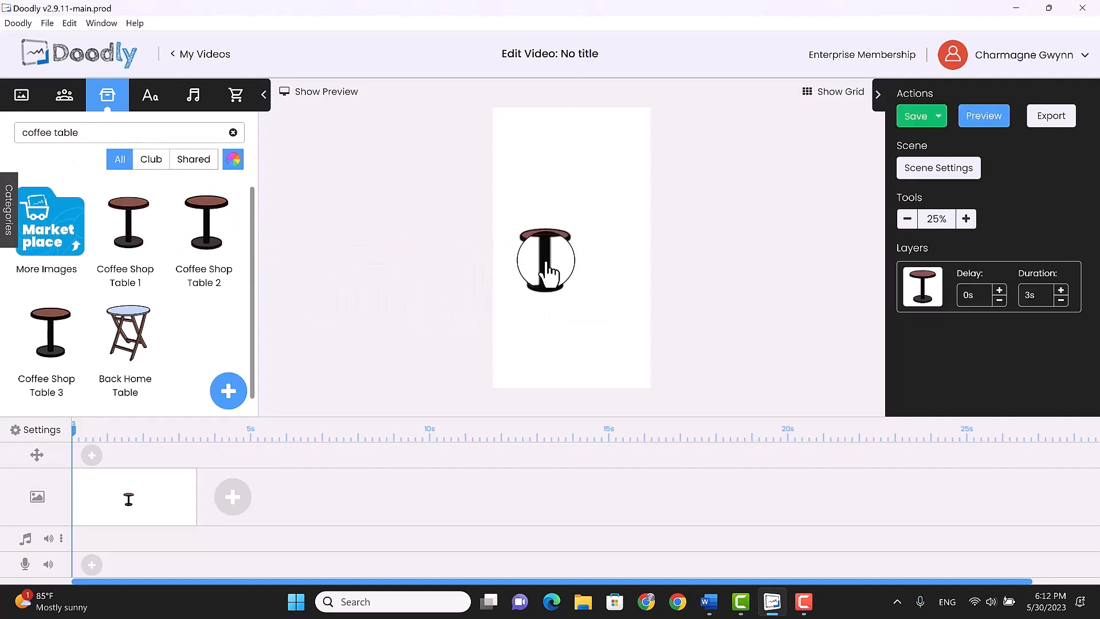
left_click_drag(542, 243, 566, 281)
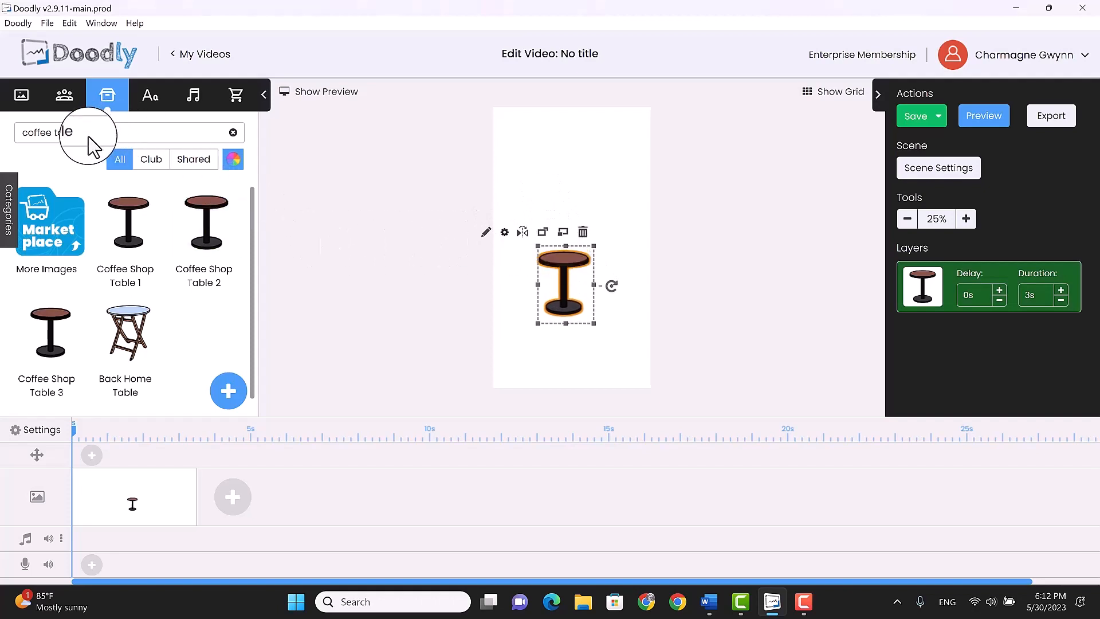
Search the props for "coffee shop chair" and place Coffee Shop Chair 2 on the left side of the table
left_click_drag(85, 133, 8, 134)
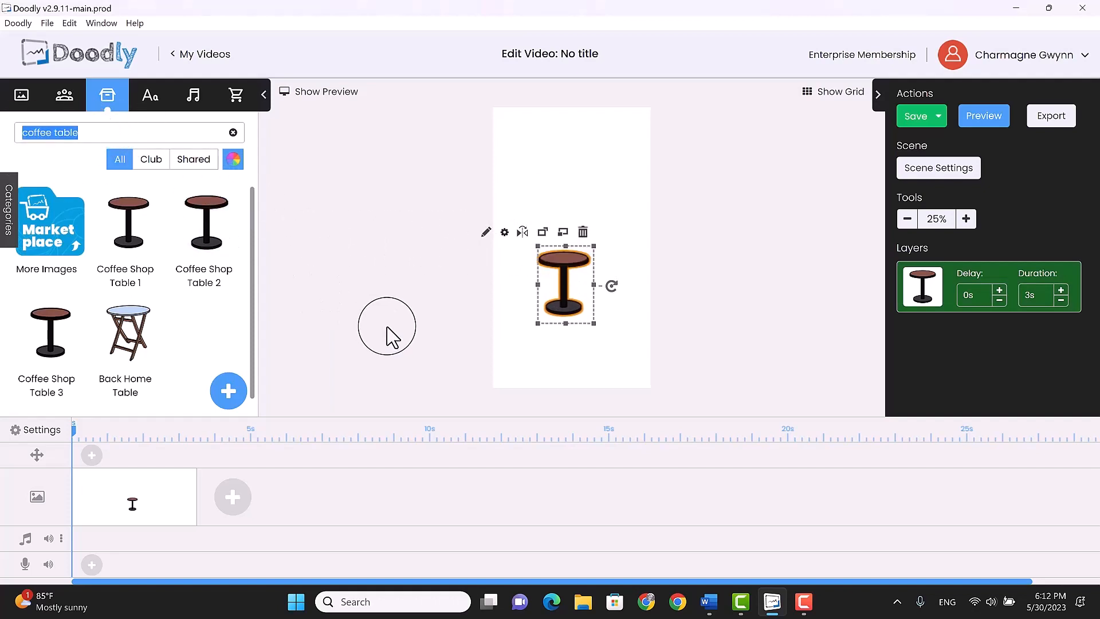
type("c")
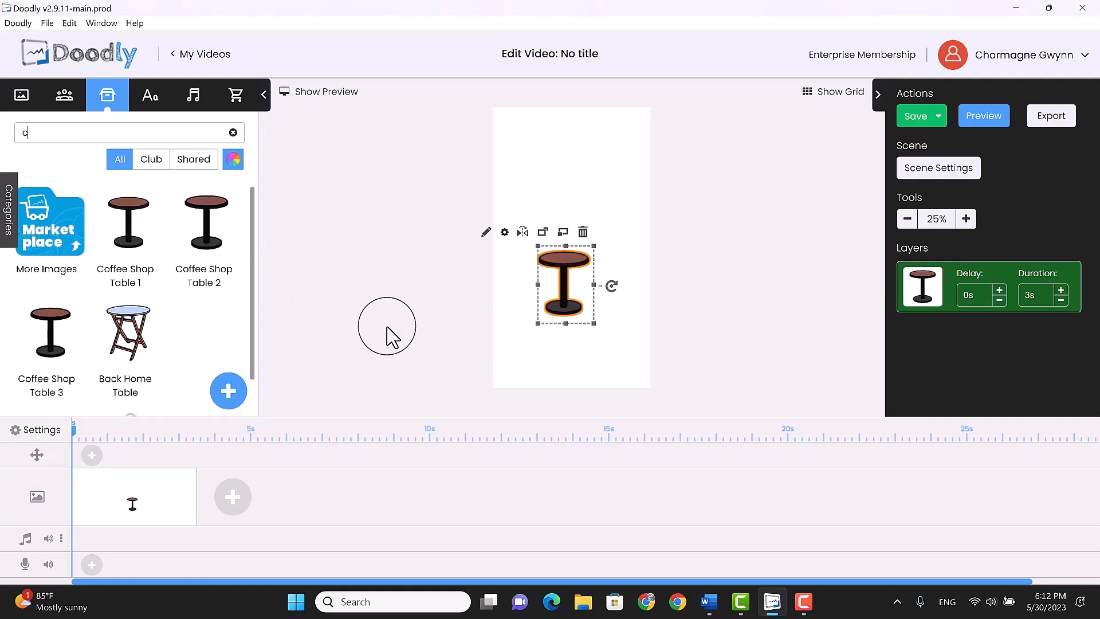
type("off")
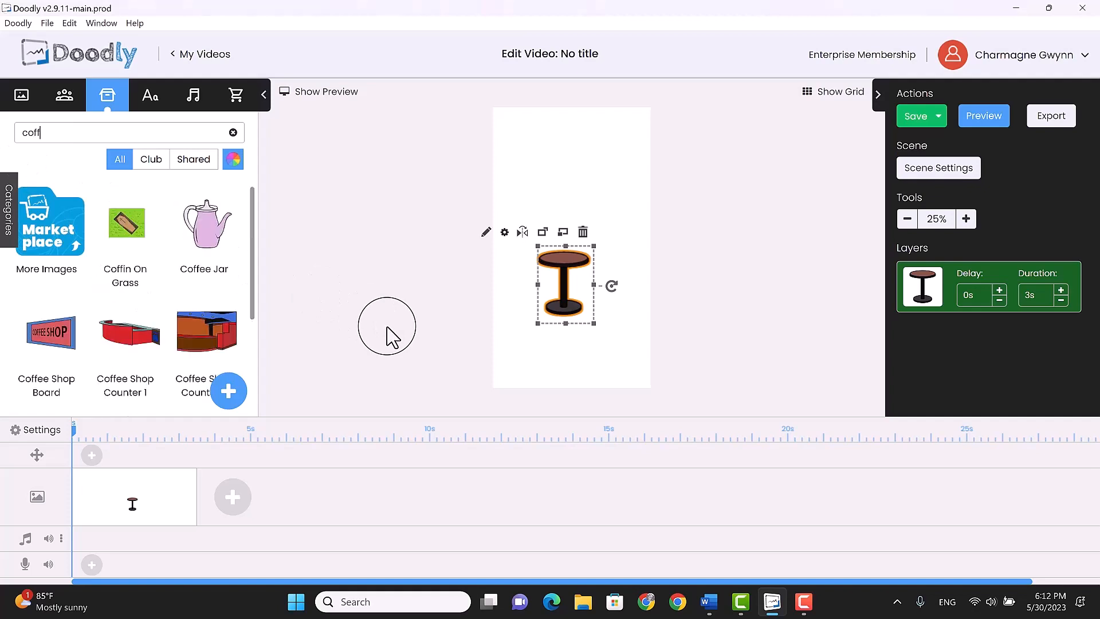
type("ee shop")
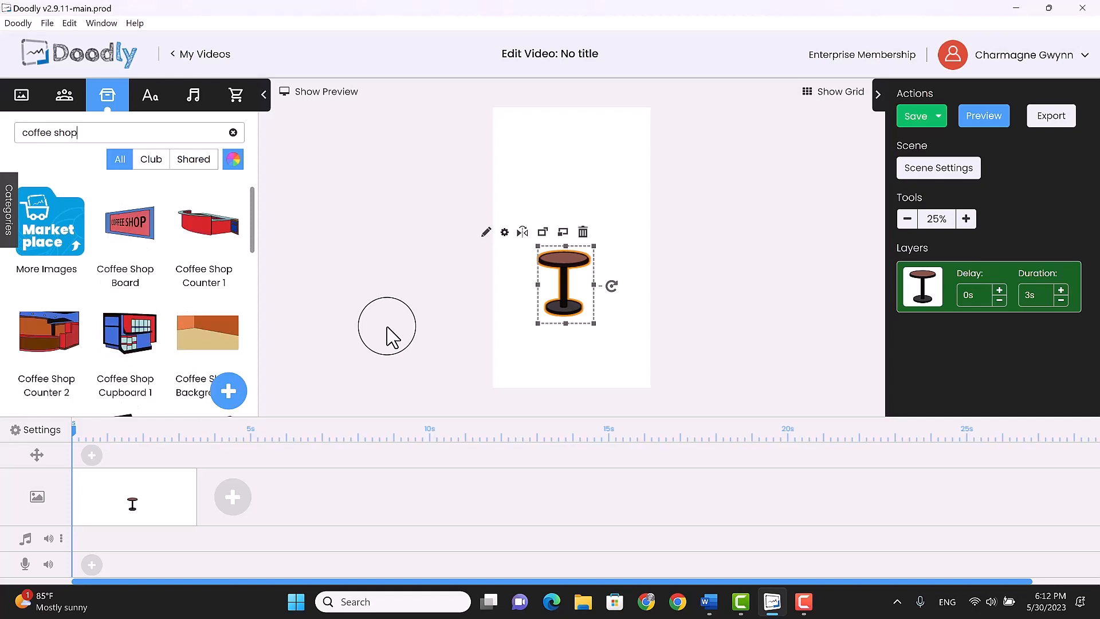
type(" chair")
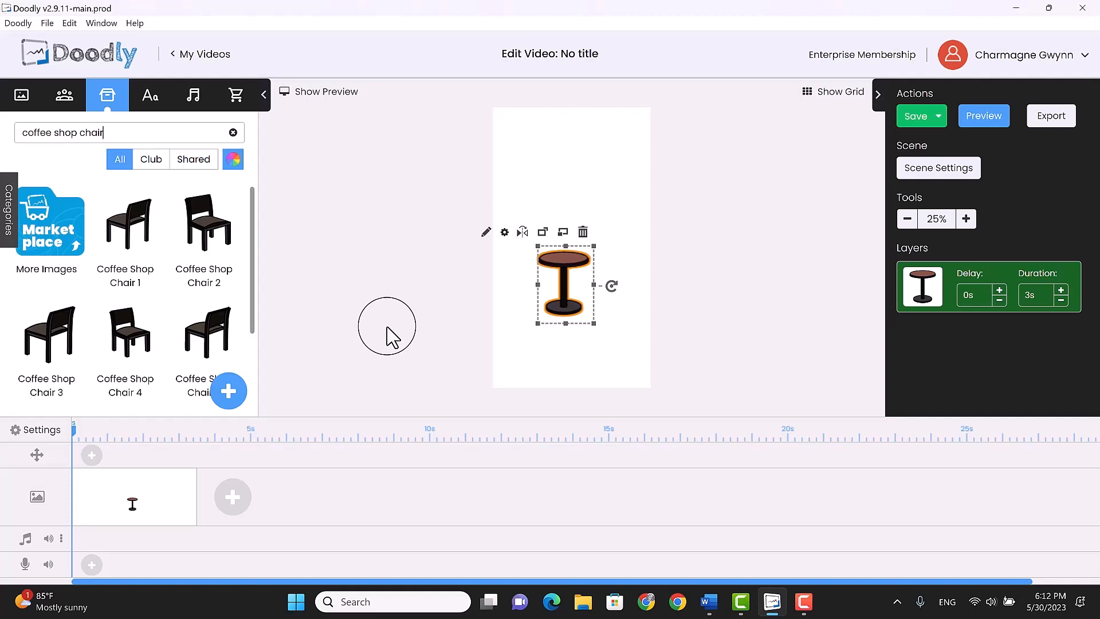
left_click_drag(209, 233, 541, 318)
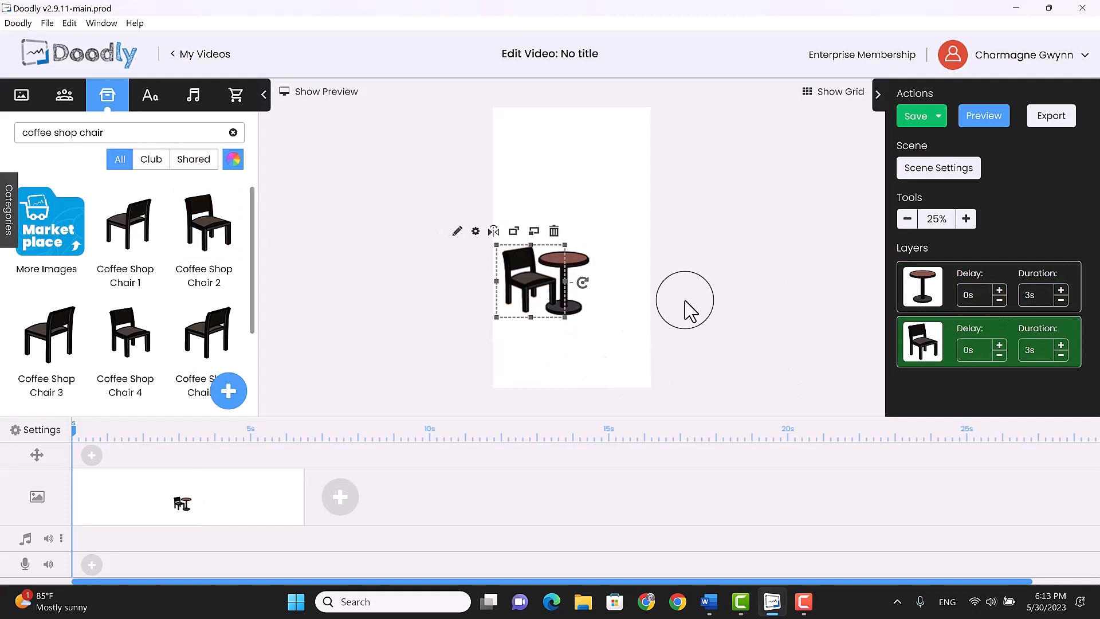
Duplicate the chair and place the copy on the table's right side, flipped horizontally to face the table
right_click(530, 270)
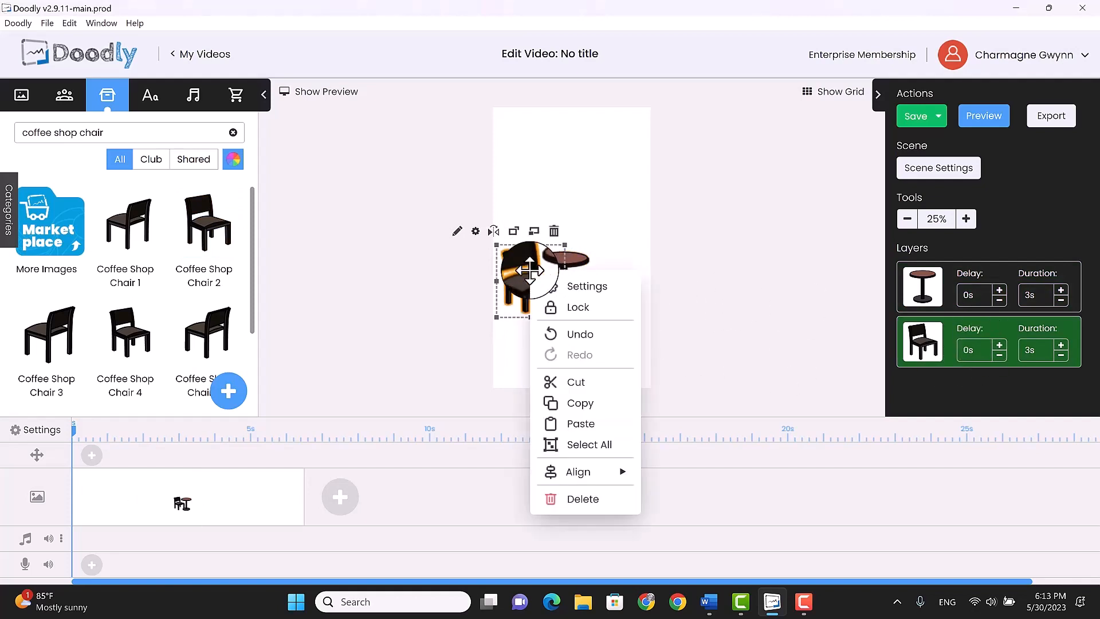
left_click(580, 402)
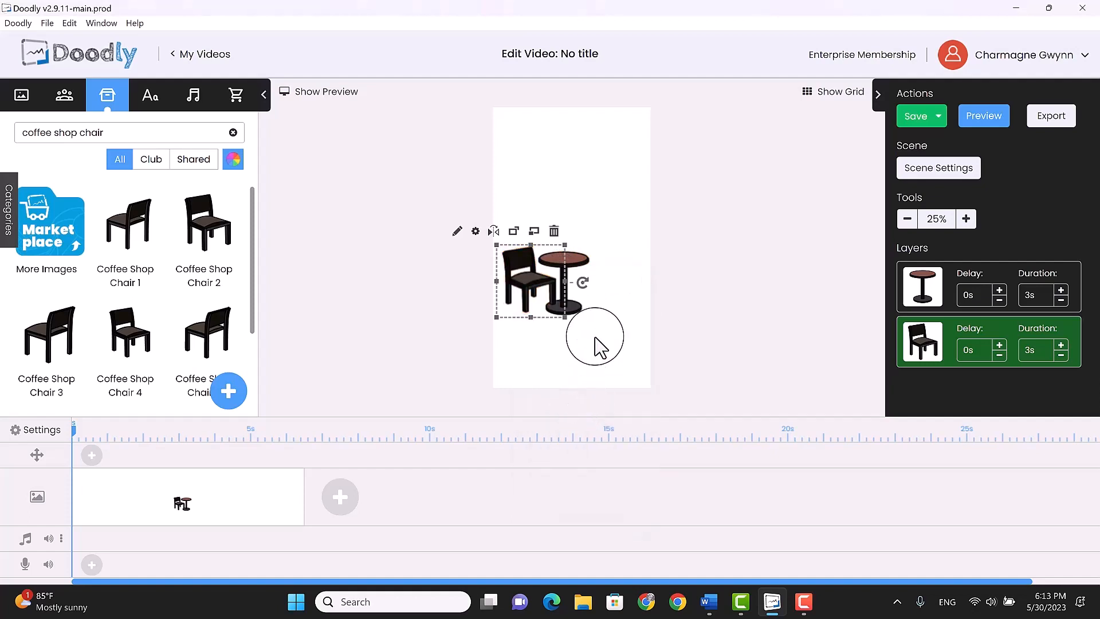
left_click(599, 312)
right_click(599, 313)
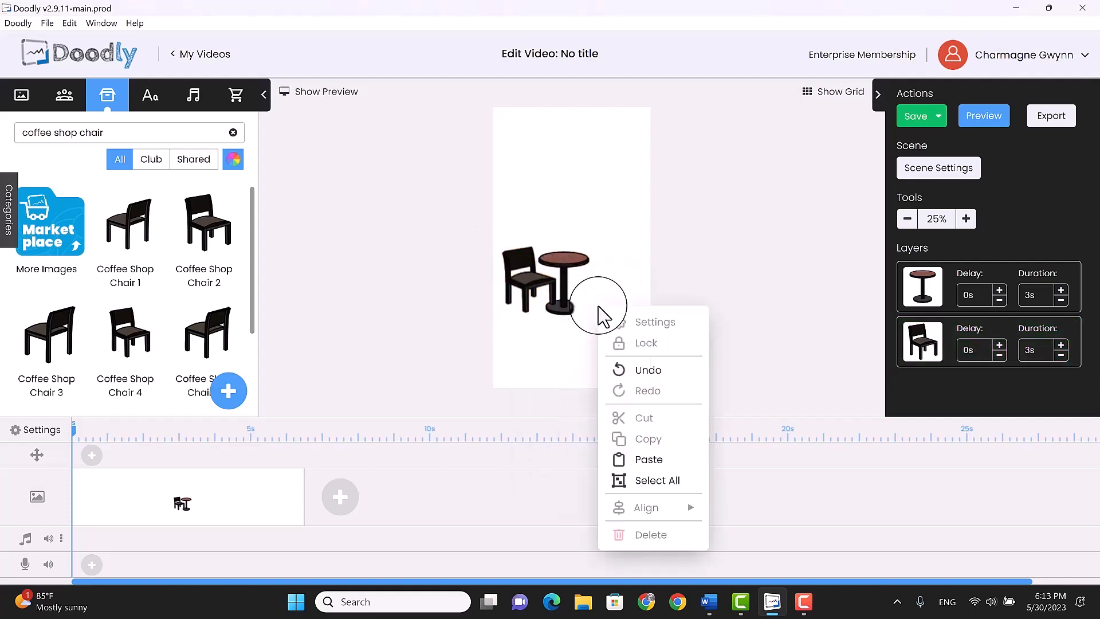
left_click(646, 459)
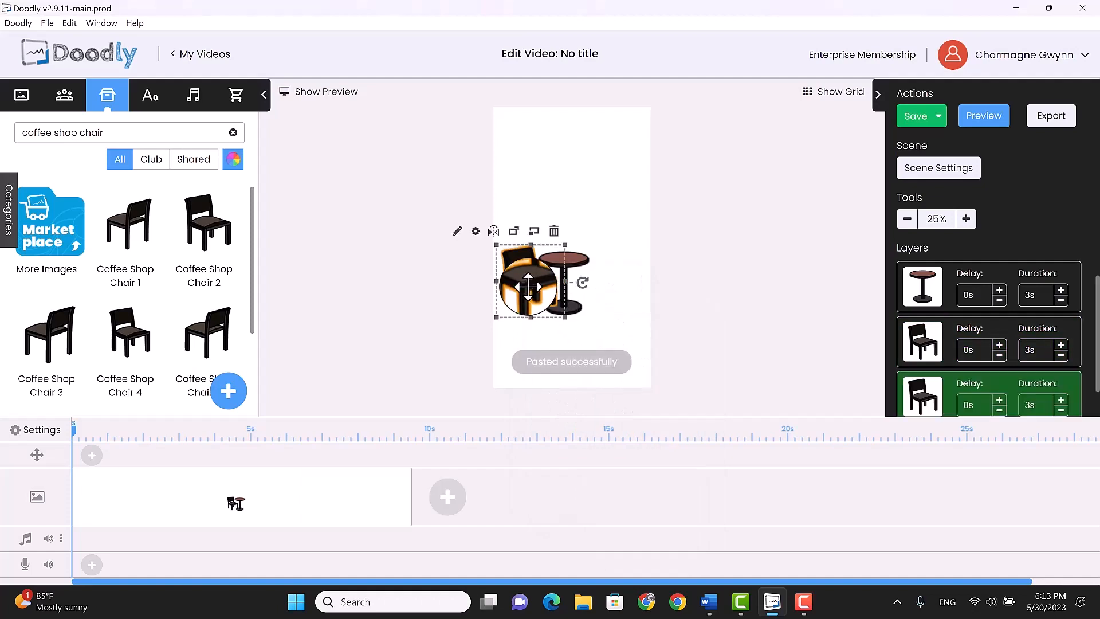
left_click_drag(529, 284, 579, 281)
left_click(578, 230)
left_click(519, 281)
left_click(593, 367)
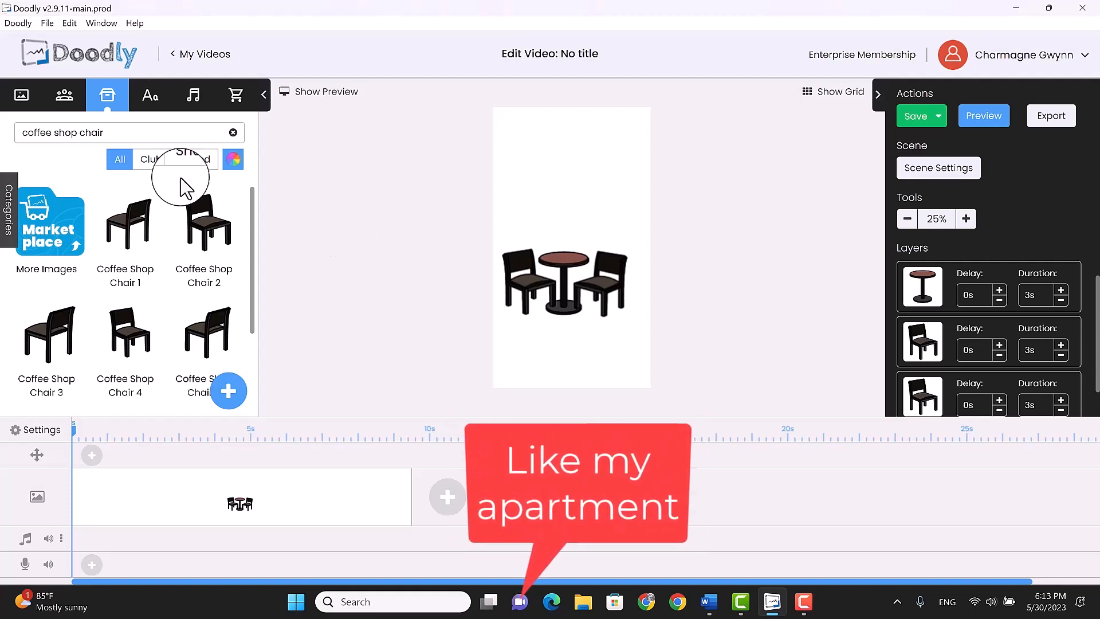
Search the characters for "mary" and seat a scaled-down Mary Sitting figure on the left chair
left_click(65, 94)
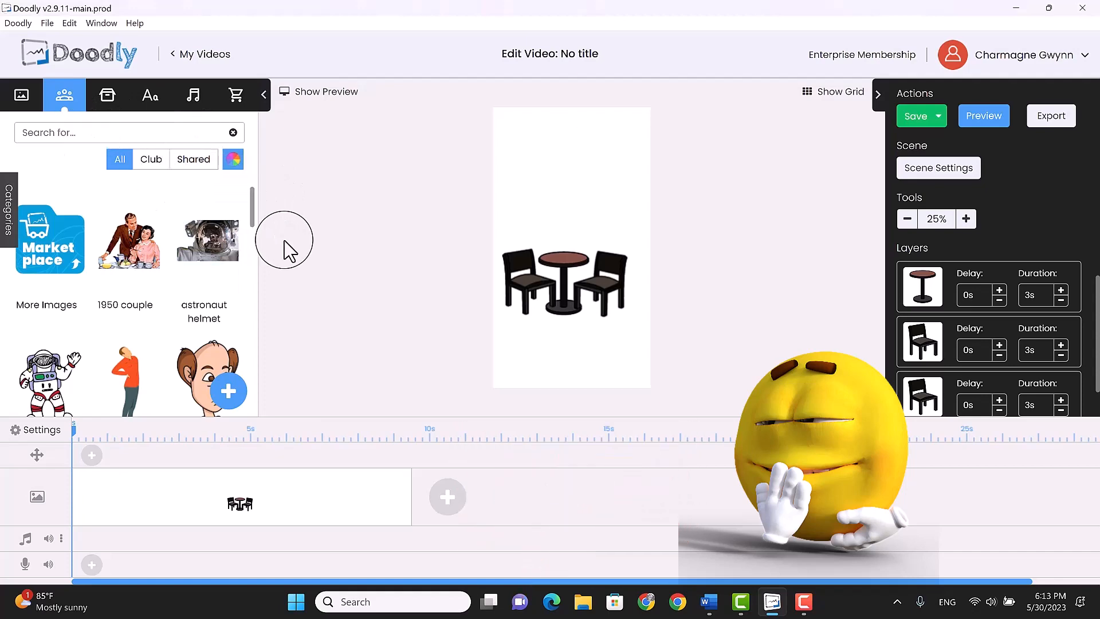
type("mary")
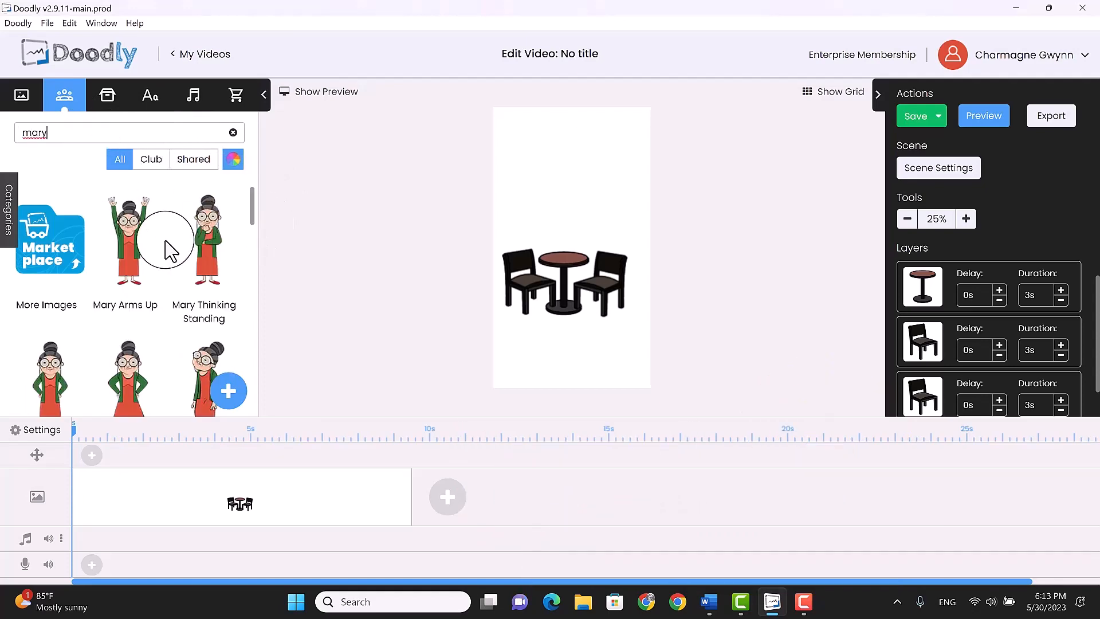
scroll(153, 235, "down", 5)
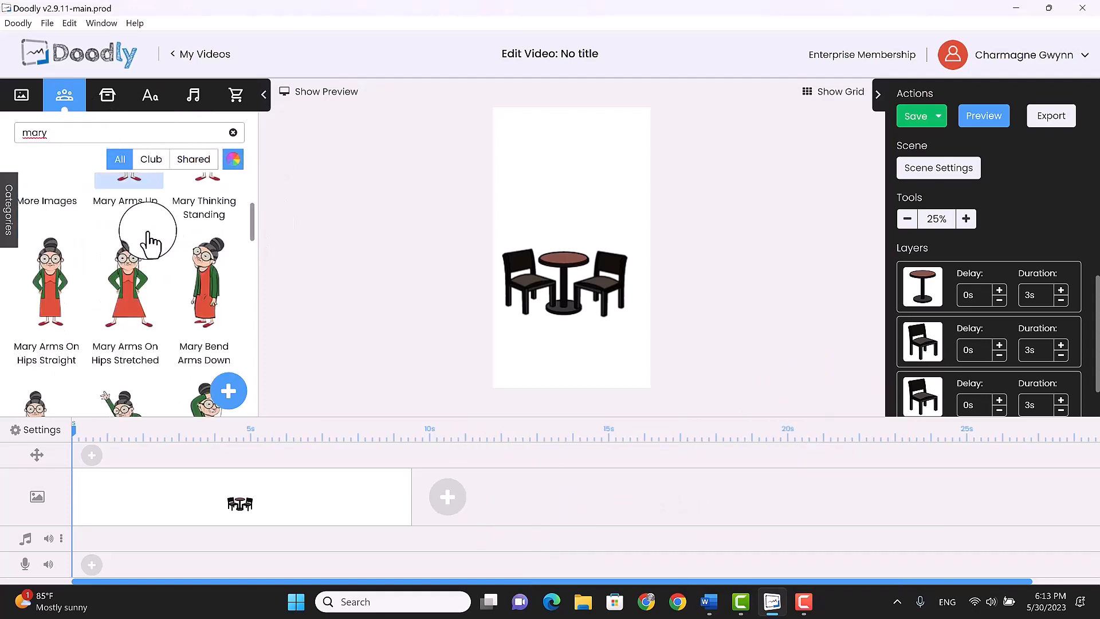
scroll(153, 235, "down", 7)
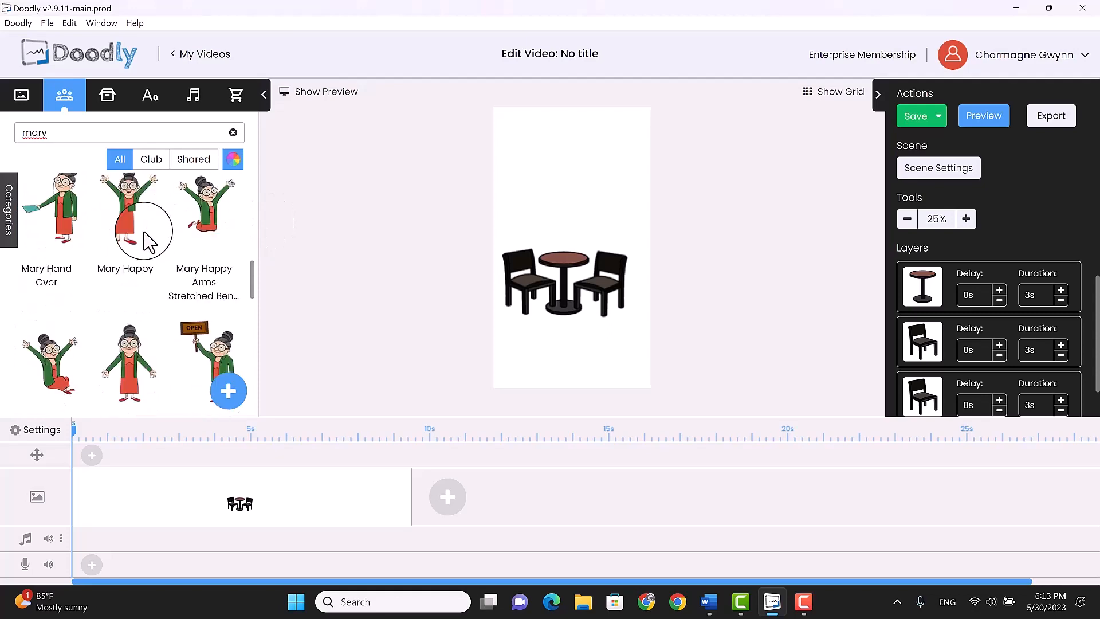
scroll(146, 240, "down", 3)
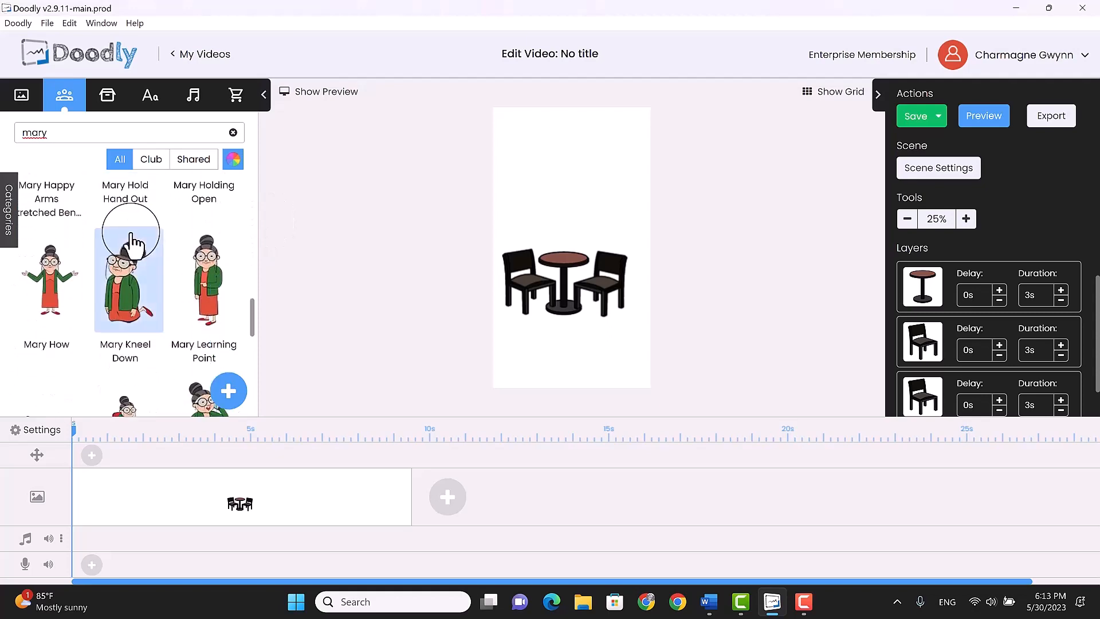
scroll(136, 236, "down", 7)
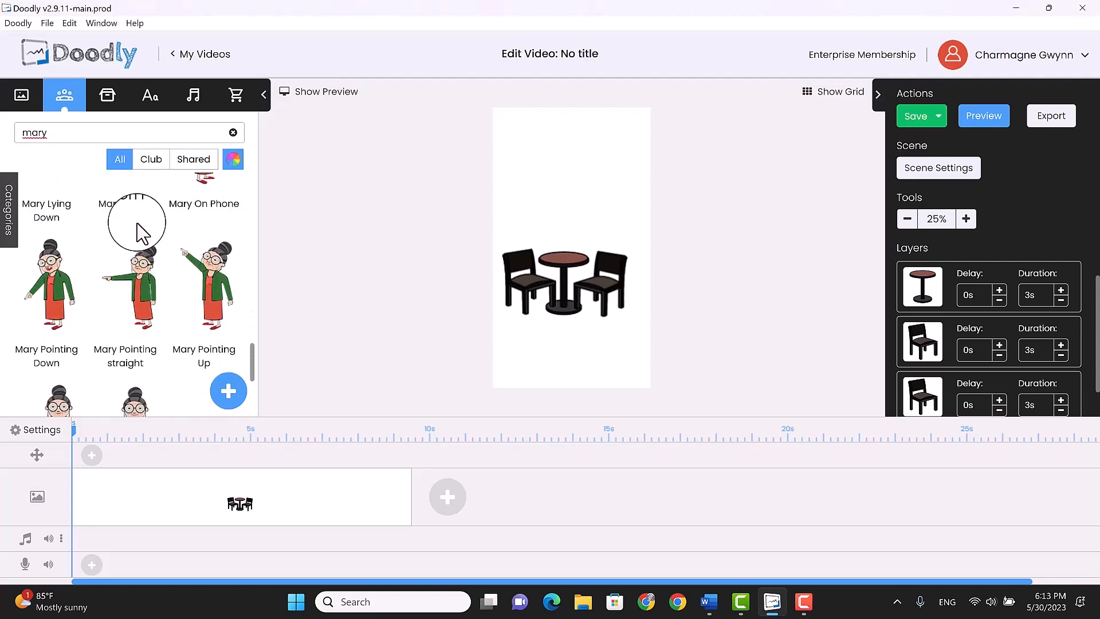
scroll(140, 232, "down", 3)
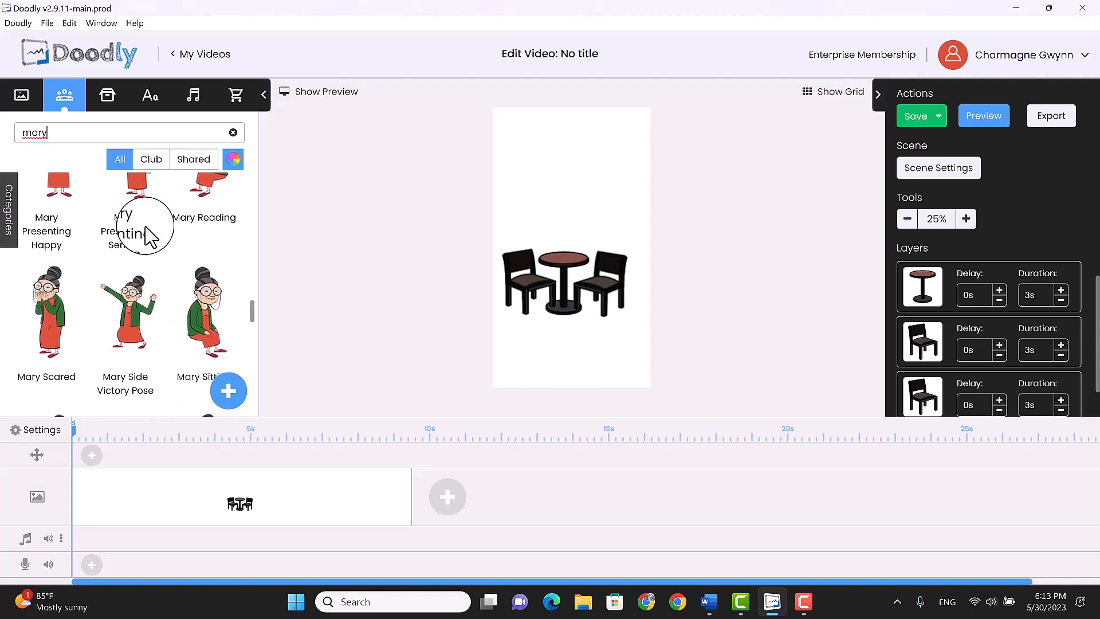
left_click_drag(195, 321, 537, 239)
left_click_drag(577, 321, 539, 273)
left_click_drag(509, 228, 526, 266)
left_click(553, 343)
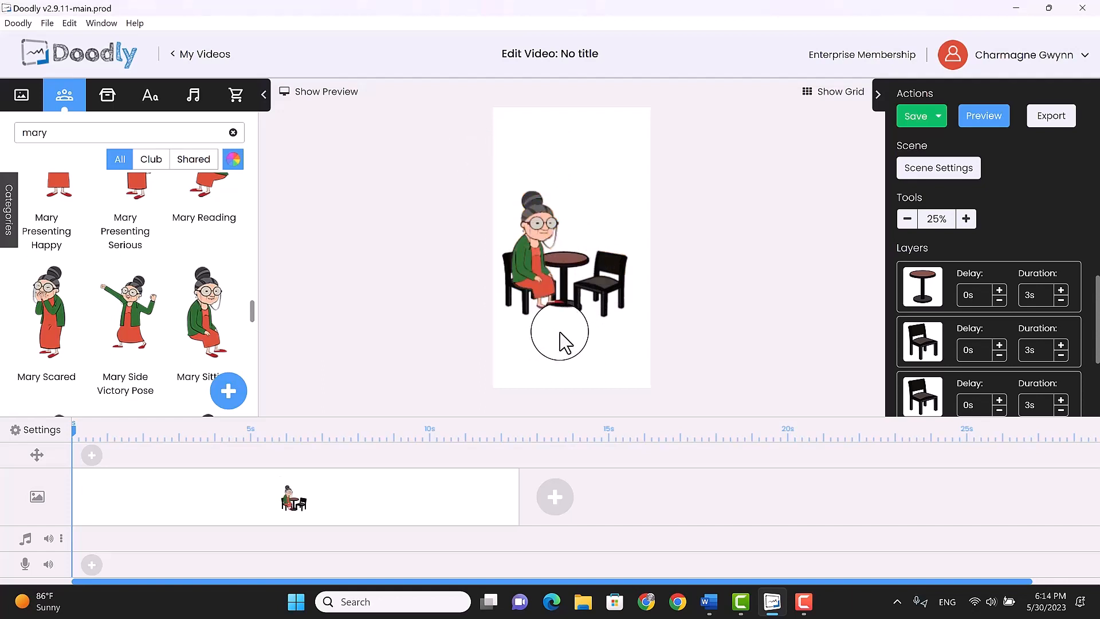
Shift the empty chair slightly away from the table and adjust the table and Mary figure to even out the seating arrangement
left_click_drag(600, 295, 607, 298)
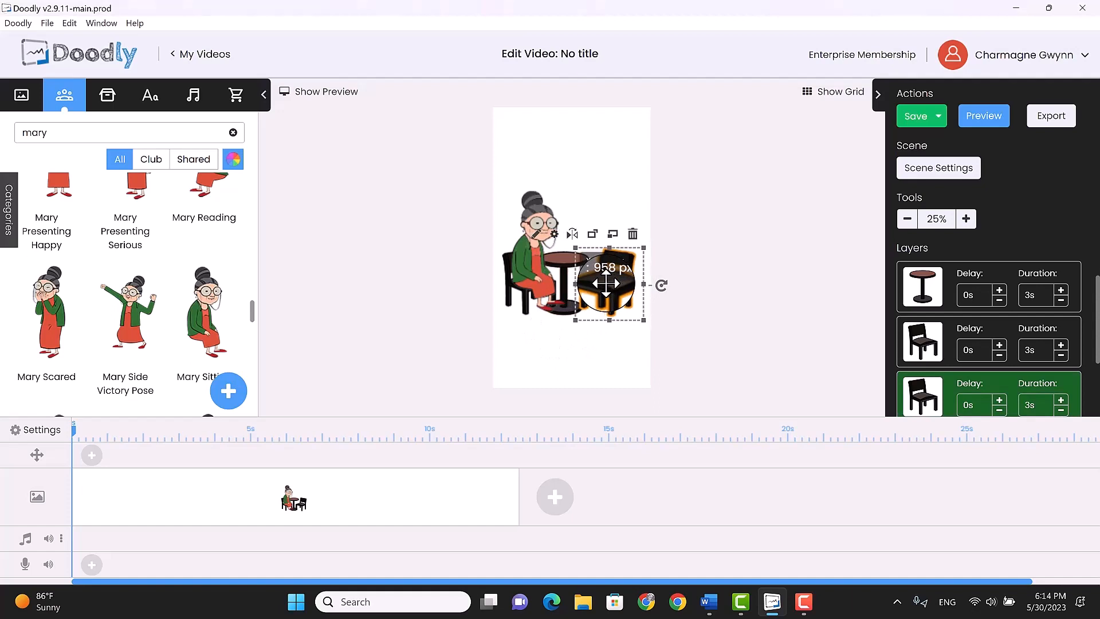
left_click(582, 341)
left_click(565, 292)
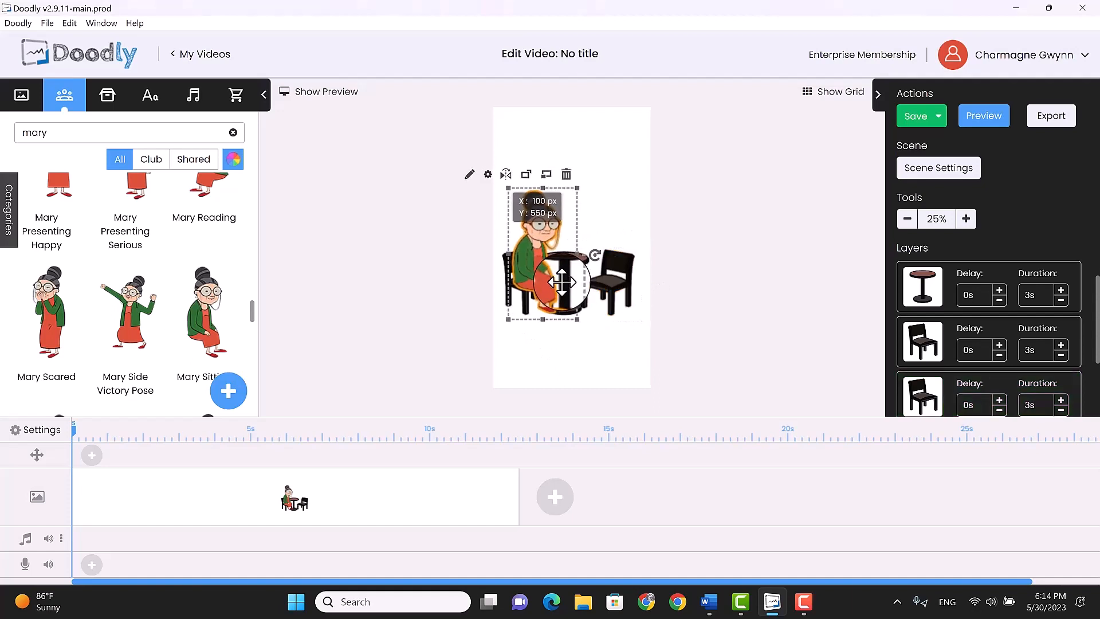
left_click(579, 314)
left_click_drag(569, 315, 577, 227)
left_click_drag(555, 290, 568, 303)
left_click_drag(538, 213, 535, 275)
left_click(593, 347)
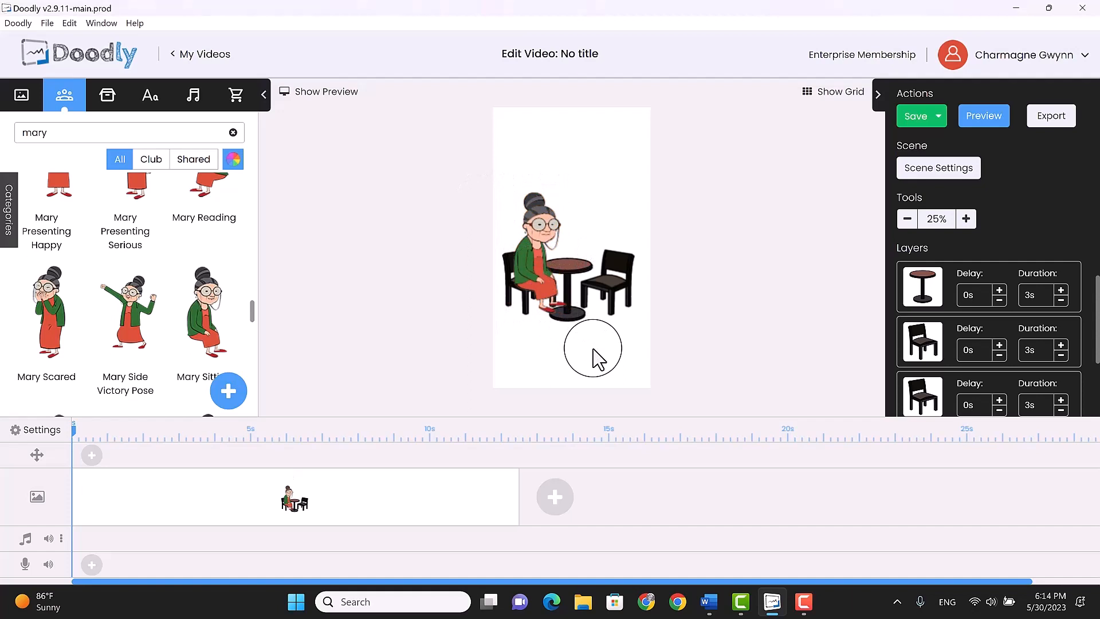
Search the characters for "ama" and place an Amanda Sitting figure over the empty chair
left_click_drag(88, 135, 9, 141)
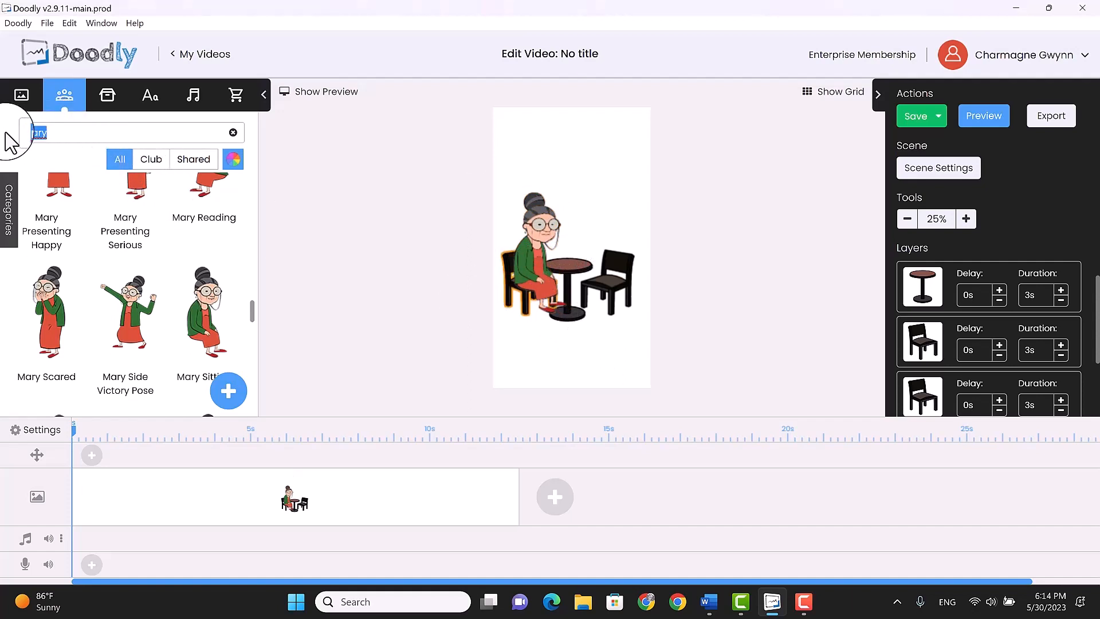
type("a")
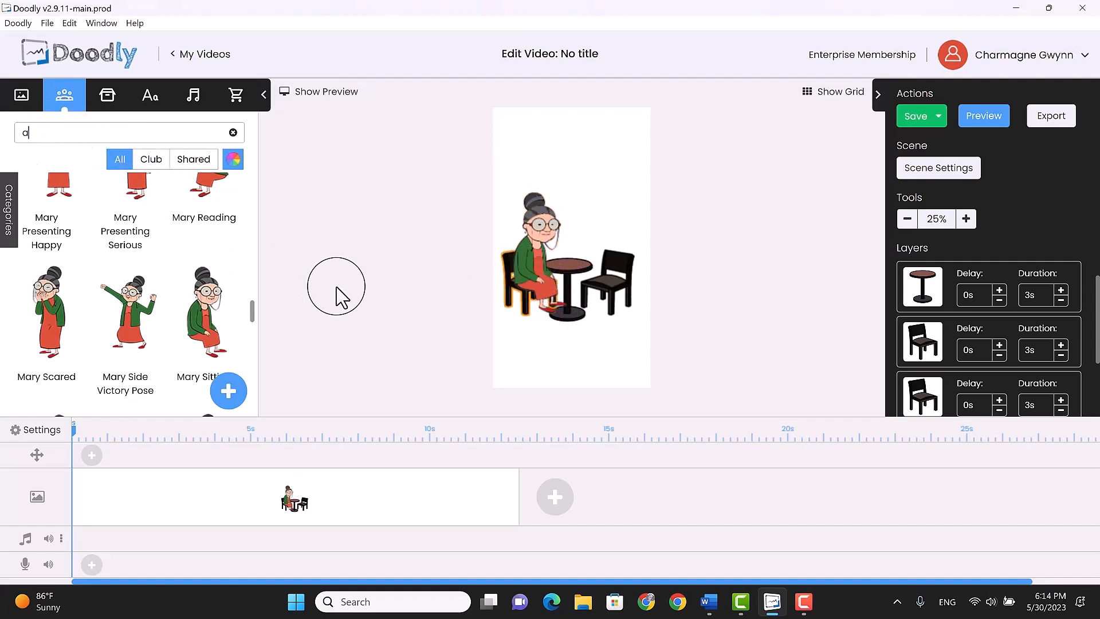
type("ma")
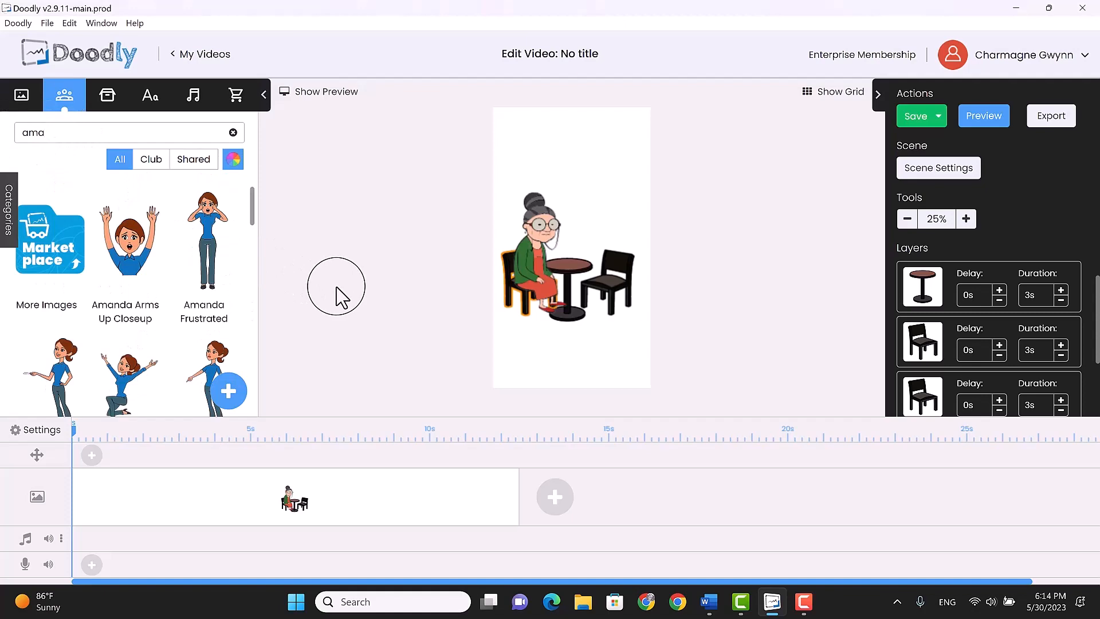
scroll(172, 274, "down", 10)
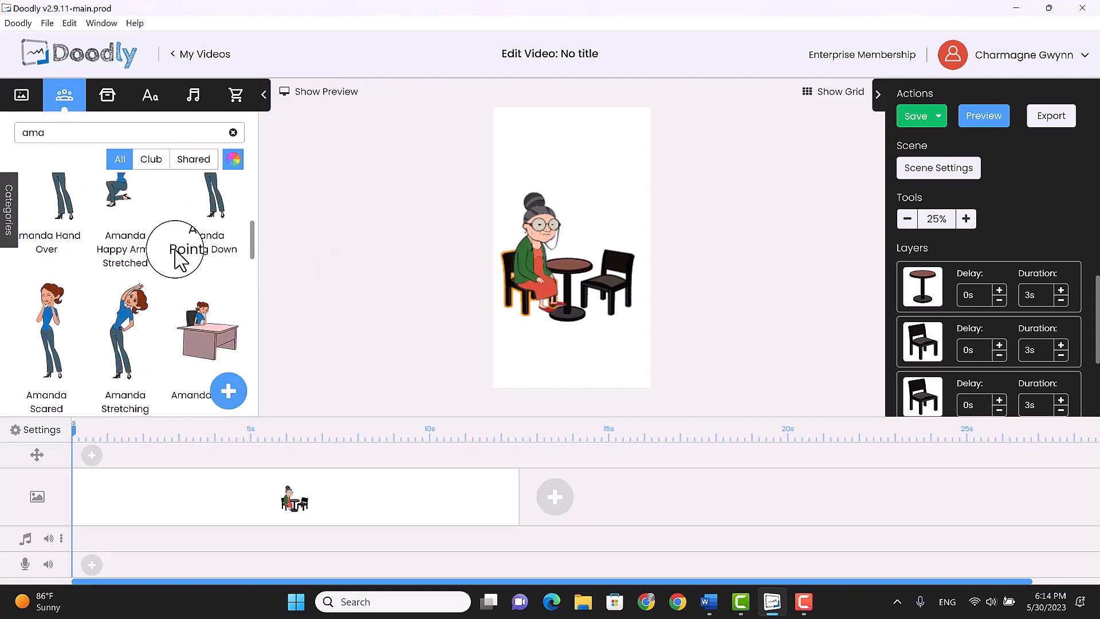
scroll(160, 281, "down", 10)
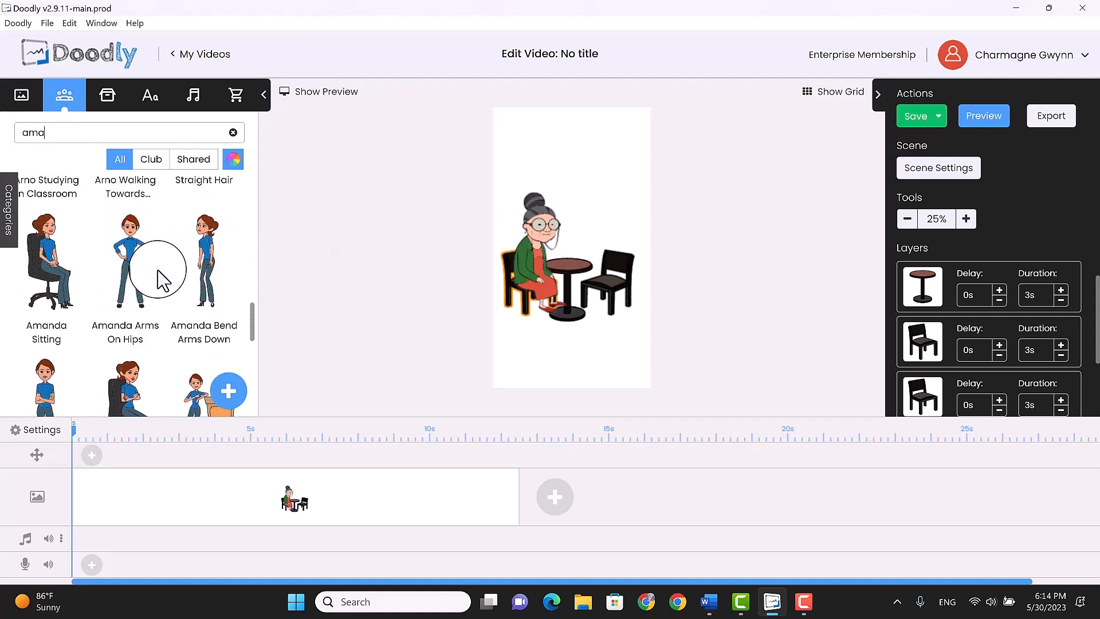
scroll(158, 266, "down", 10)
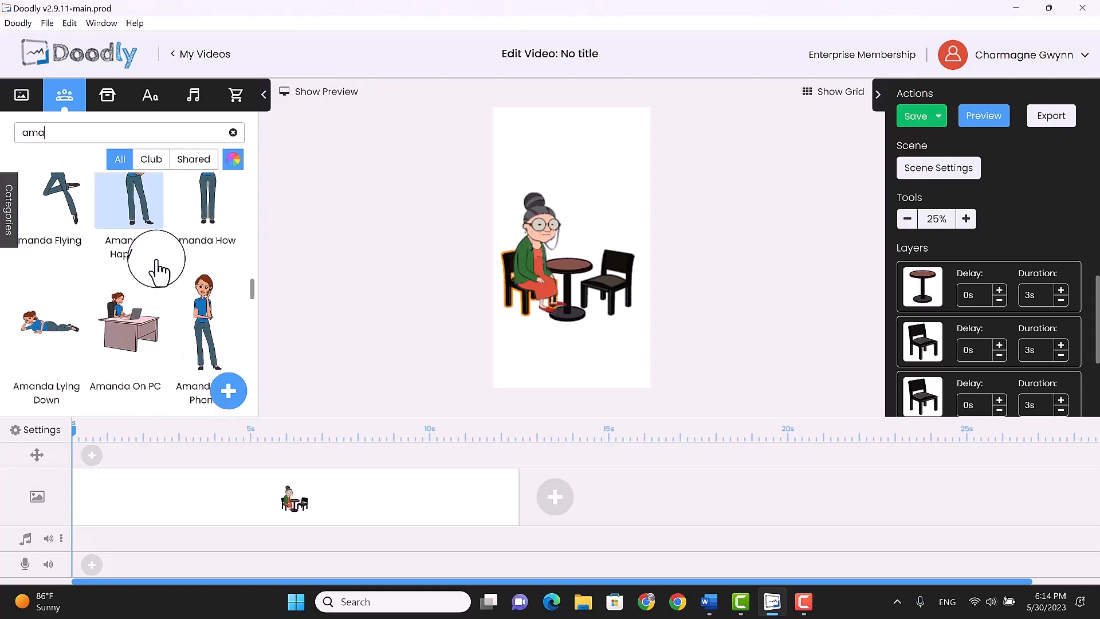
scroll(153, 280, "down", 5)
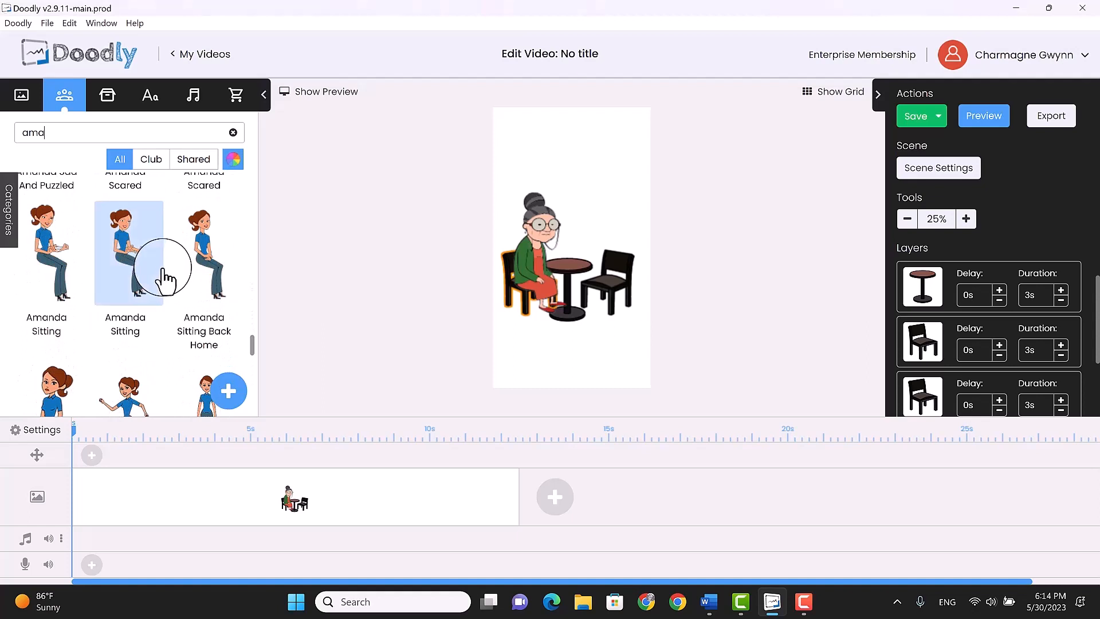
left_click_drag(46, 246, 596, 209)
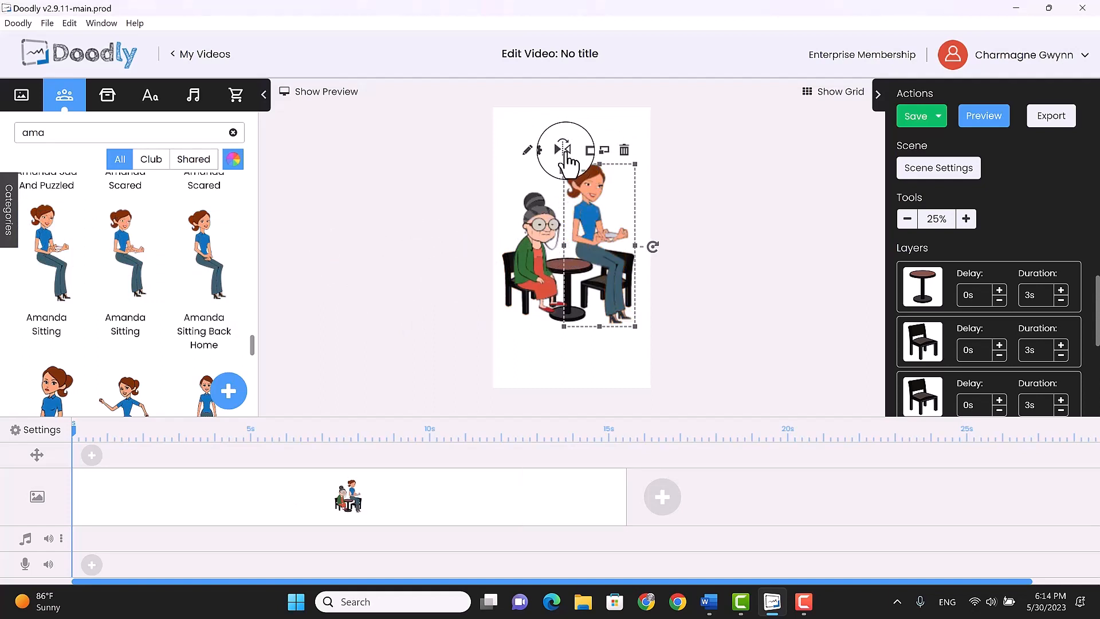
Flip Amanda horizontally to face Mary, scale her down and position her seated on the chair at the table
left_click(563, 151)
left_click_drag(605, 209, 605, 232)
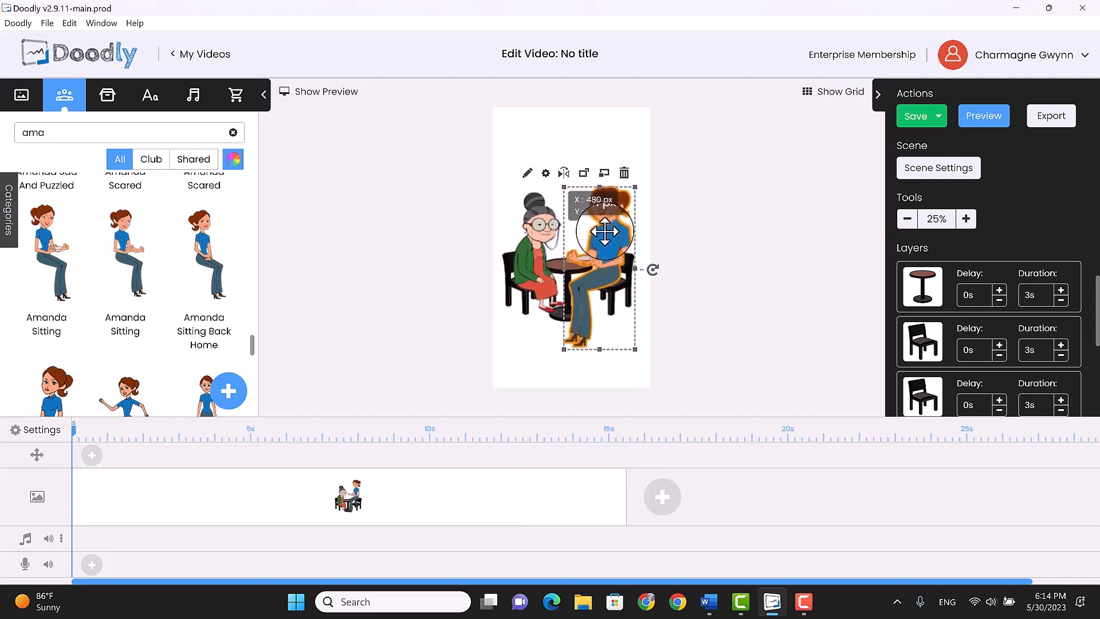
left_click_drag(635, 349, 617, 332)
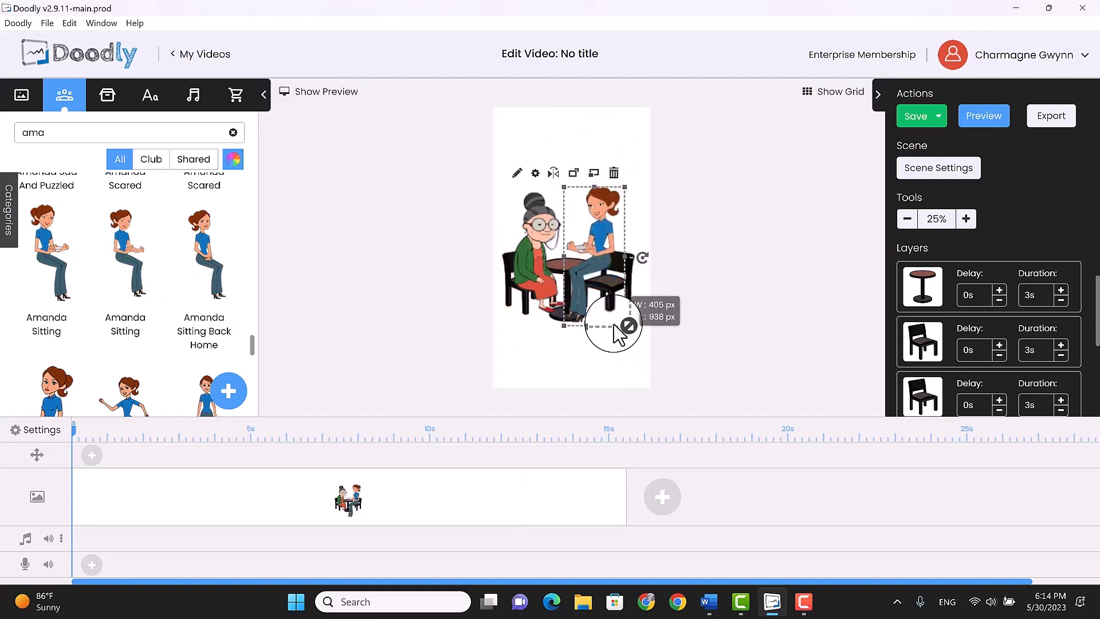
left_click_drag(595, 253, 603, 267)
left_click_drag(603, 338, 602, 335)
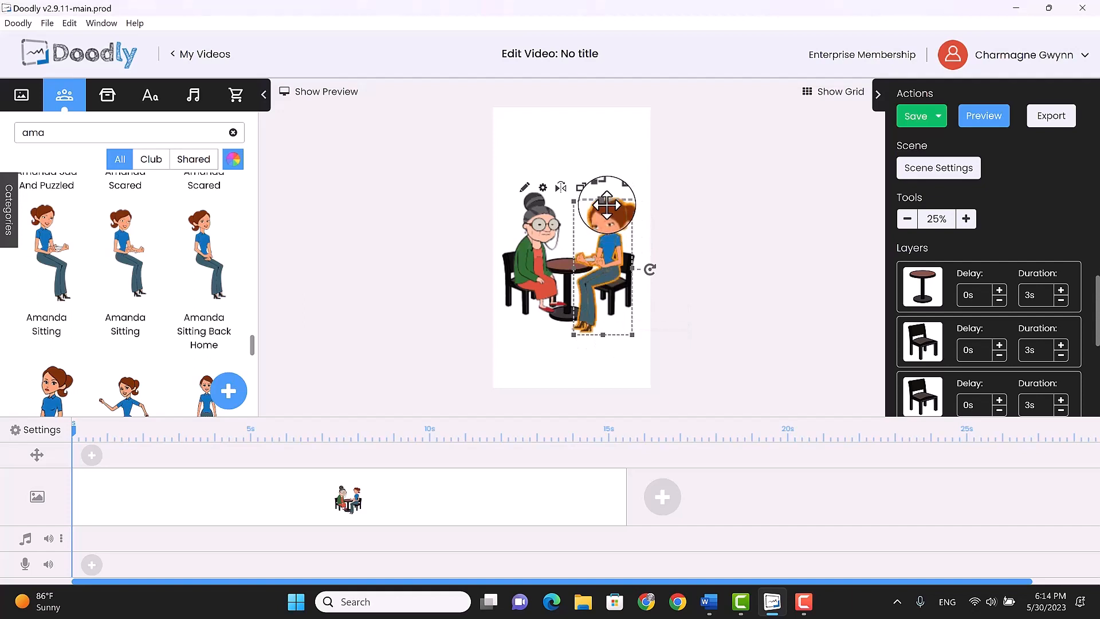
left_click_drag(603, 201, 603, 232)
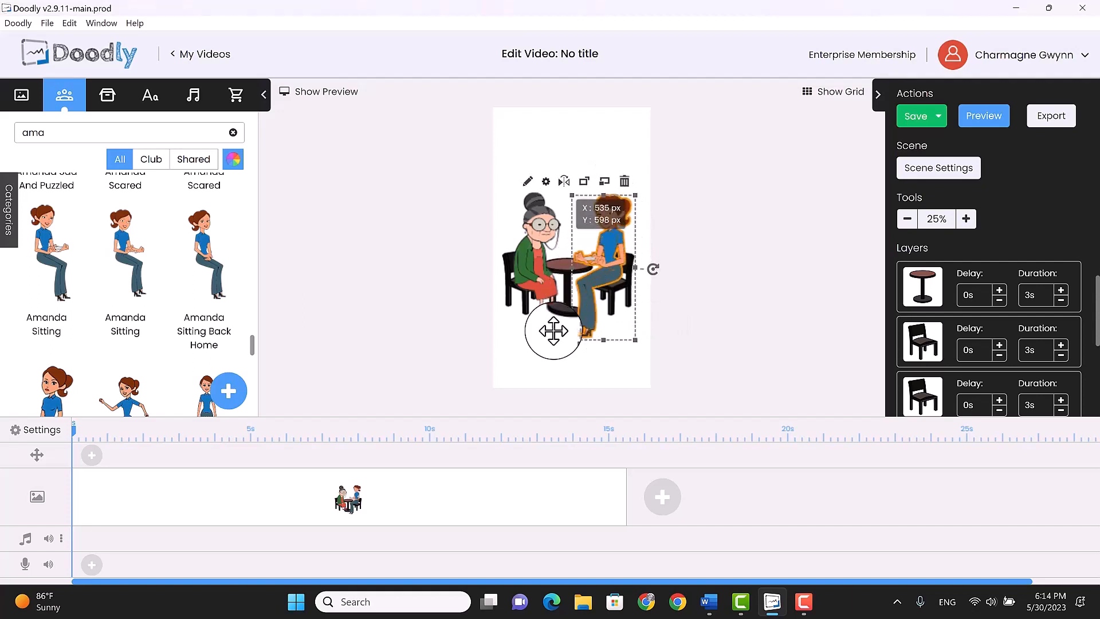
left_click(543, 358)
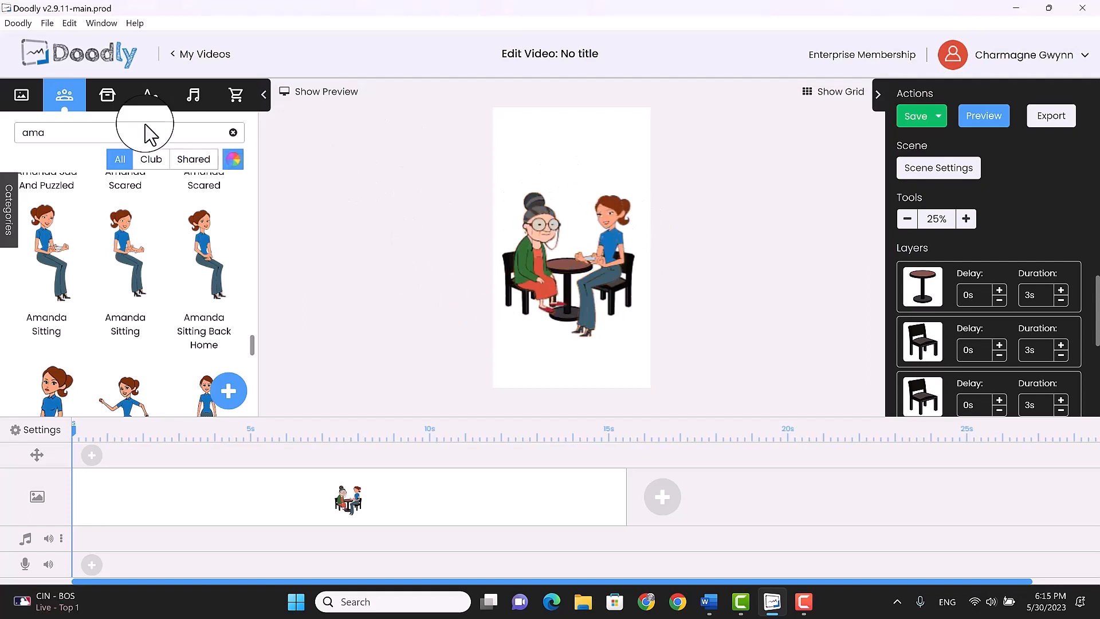
Search the props for "thought bu" and place a slightly tilted Thought Bubble above Mary's head
left_click(107, 99)
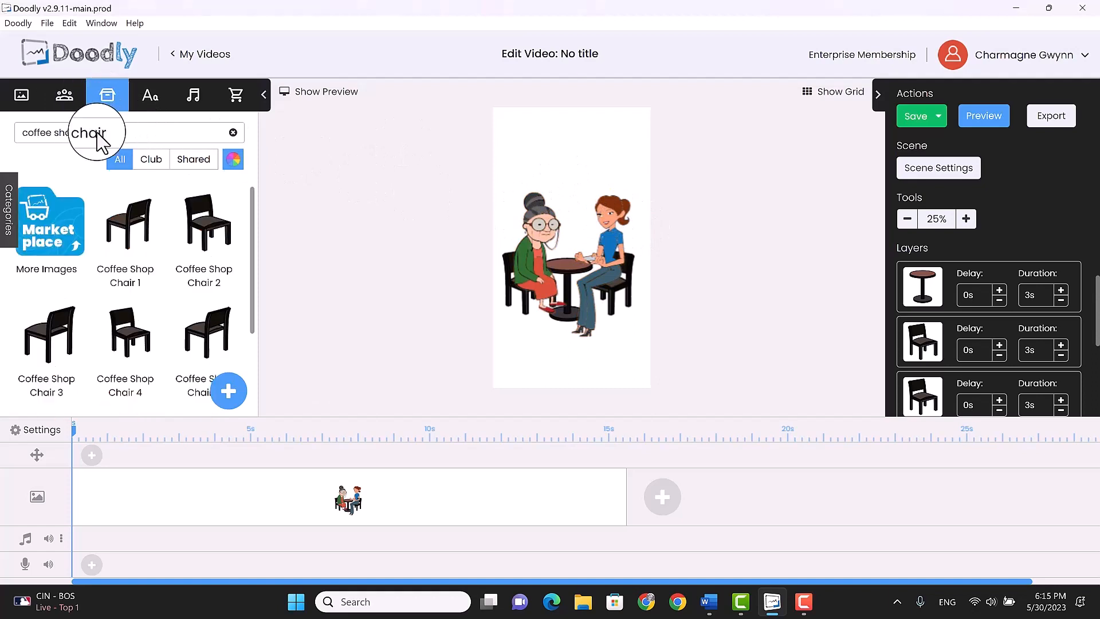
left_click_drag(103, 133, 16, 137)
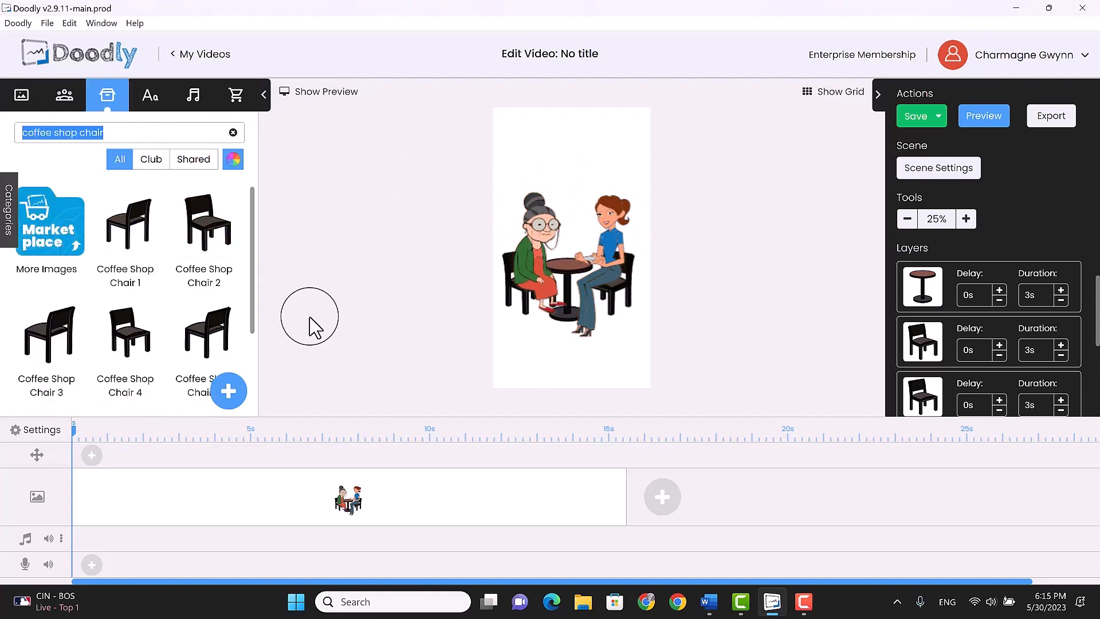
type("thou")
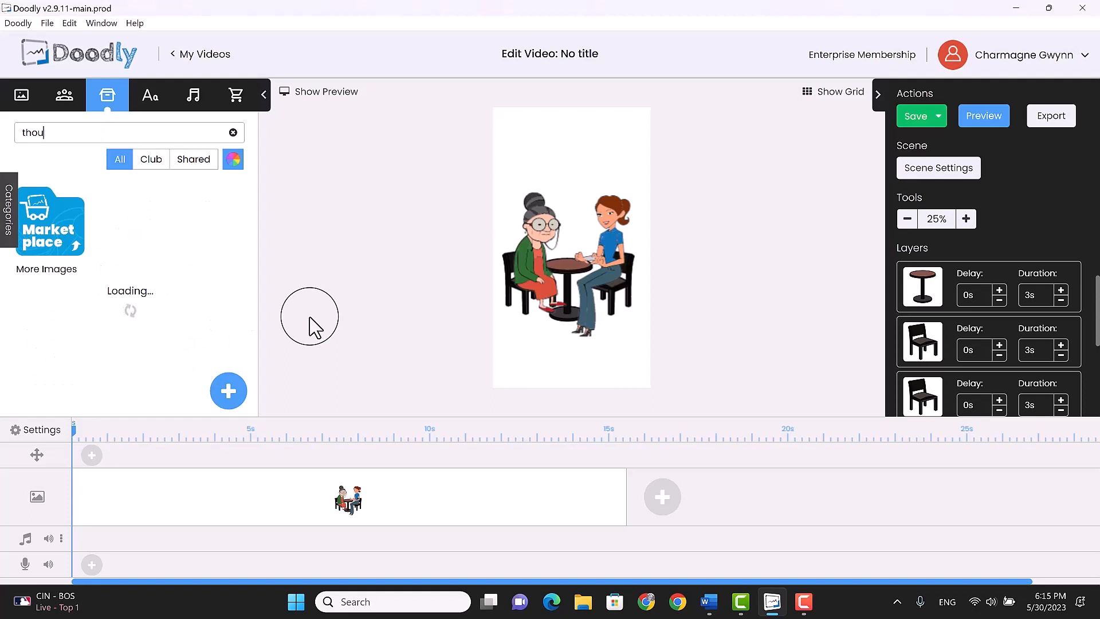
type("ght bu")
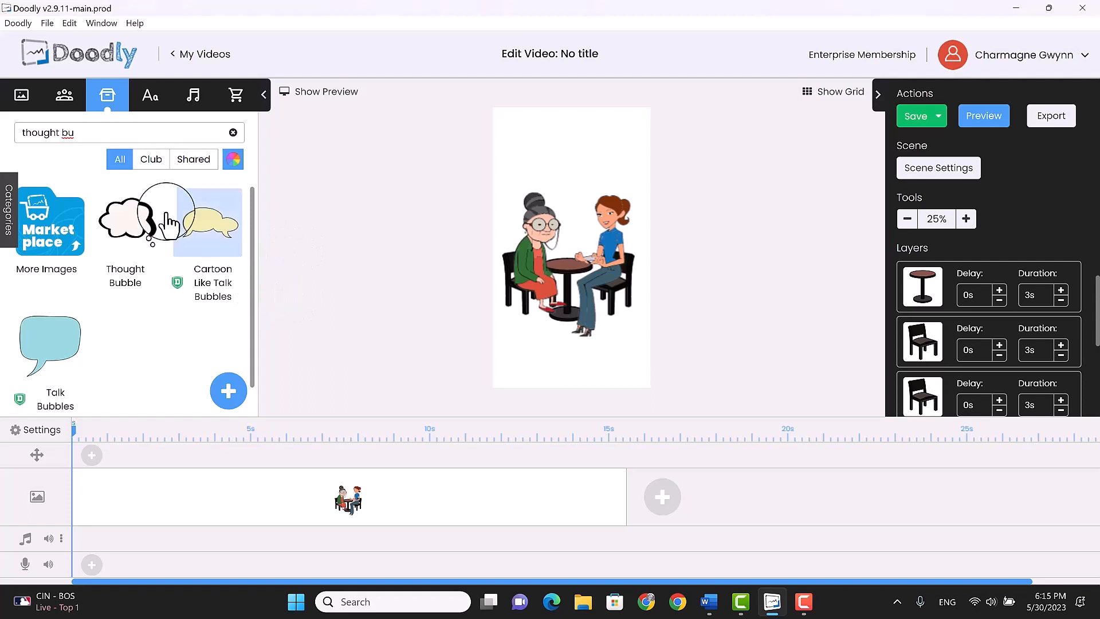
left_click_drag(127, 220, 526, 144)
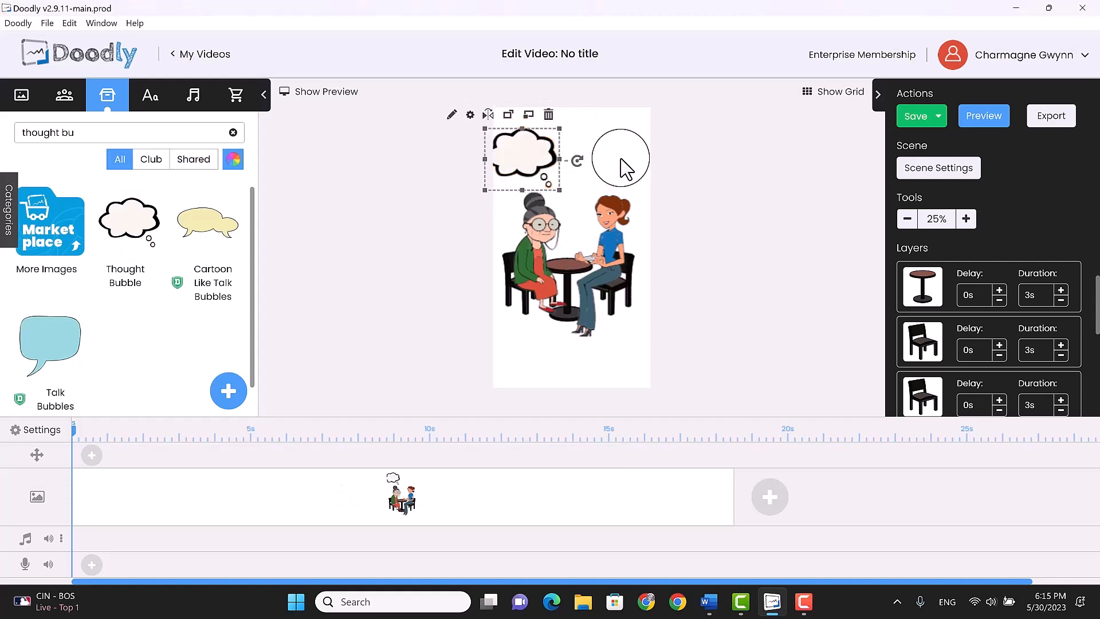
left_click_drag(559, 190, 582, 169)
Search the props for "speech" and place a scaled-down, tilted yellow Speech Bubble above Amanda's head
left_click_drag(167, 137, 9, 141)
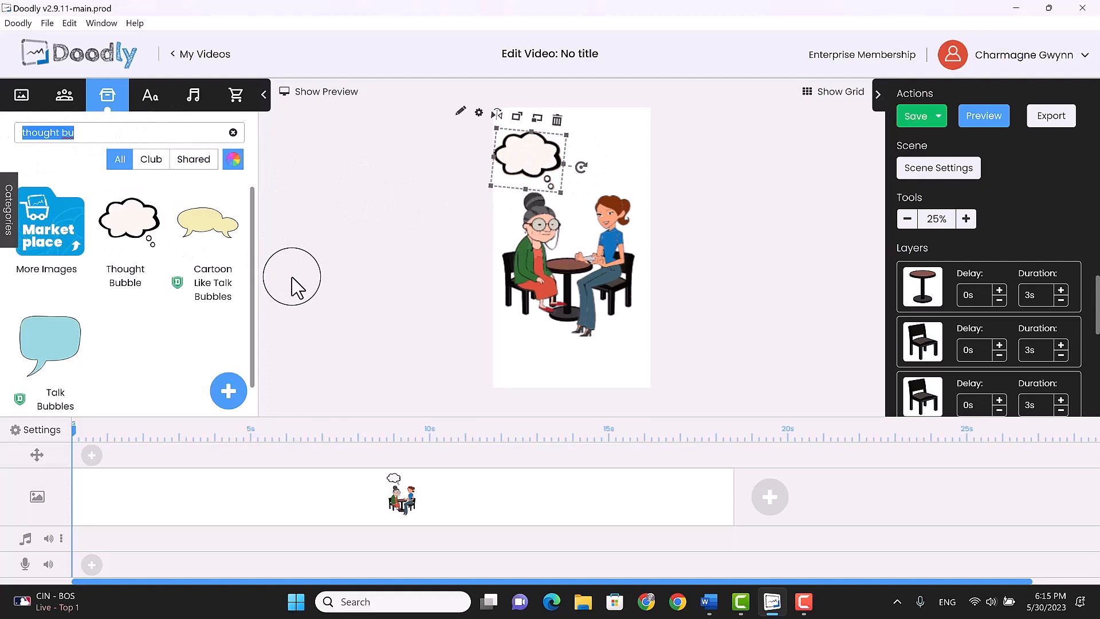
type("speech")
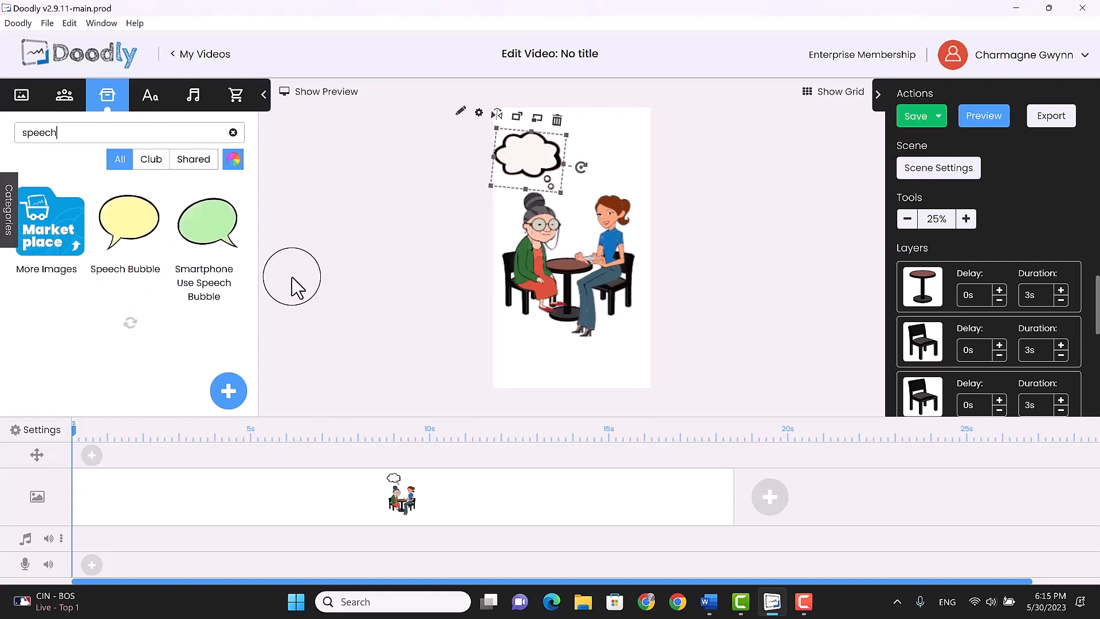
left_click_drag(144, 224, 667, 148)
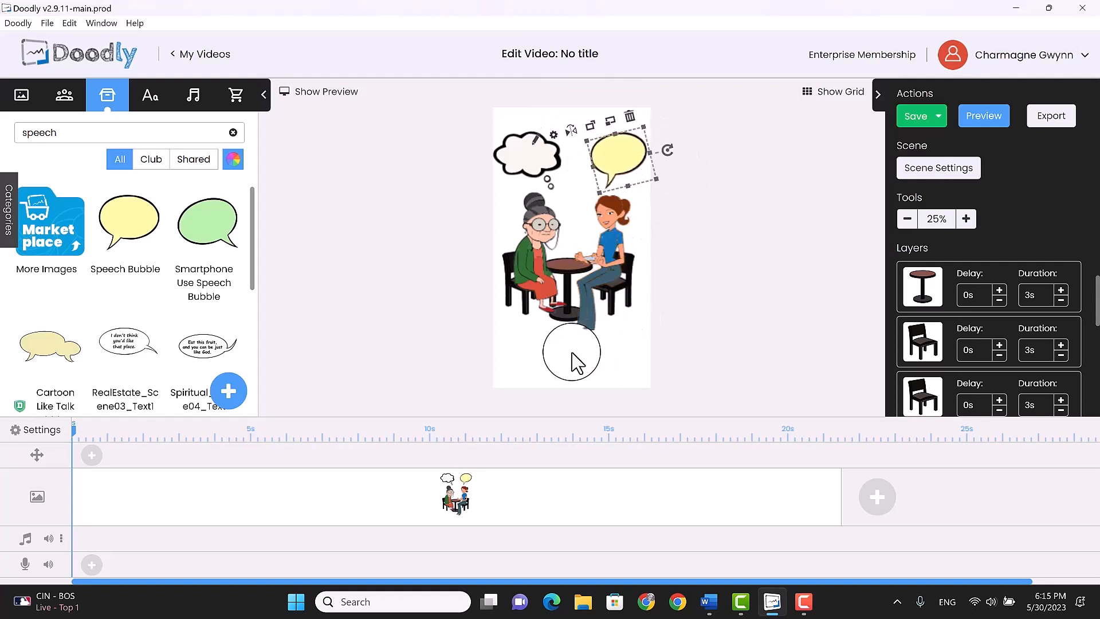
left_click(548, 362)
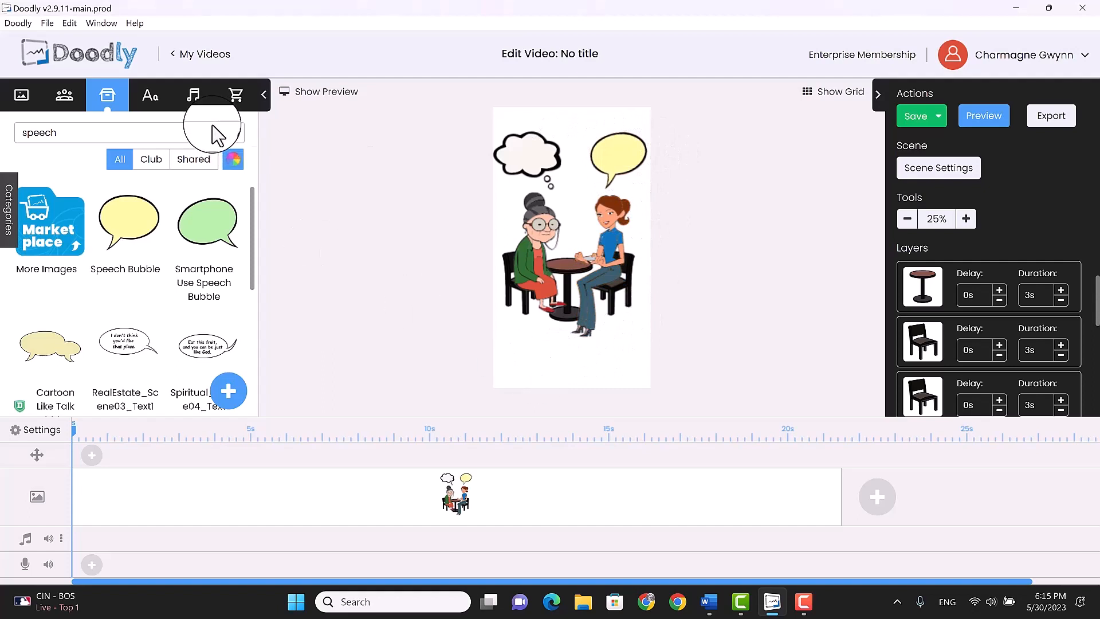
Search the fonts for "d" and place a Dancing Script Bold text object below the seated characters
left_click(148, 97)
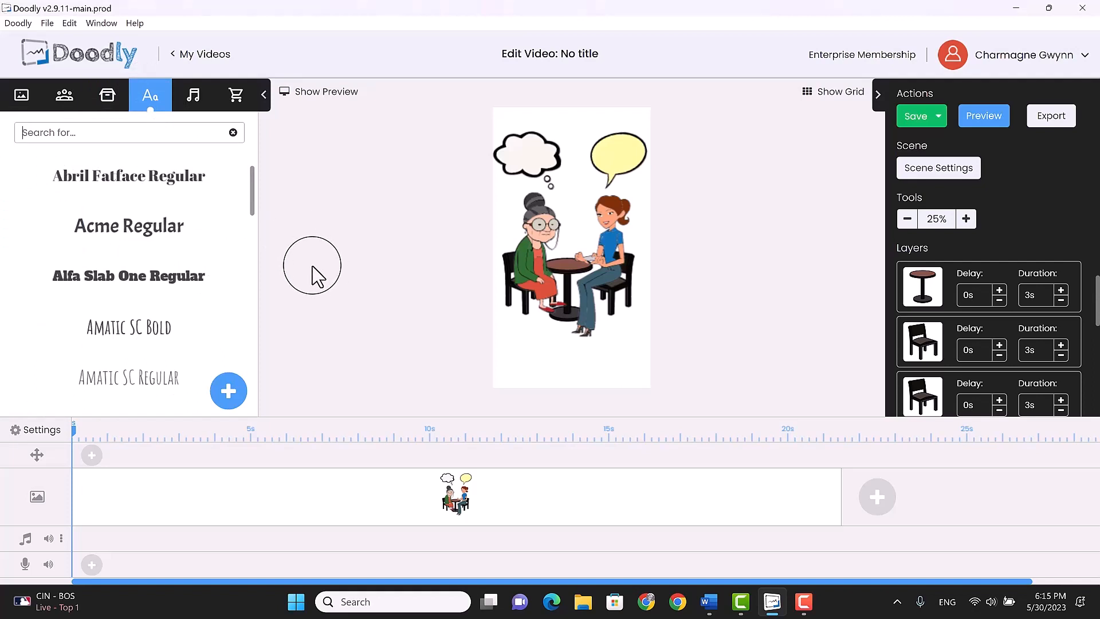
type("d")
left_click_drag(110, 172, 521, 359)
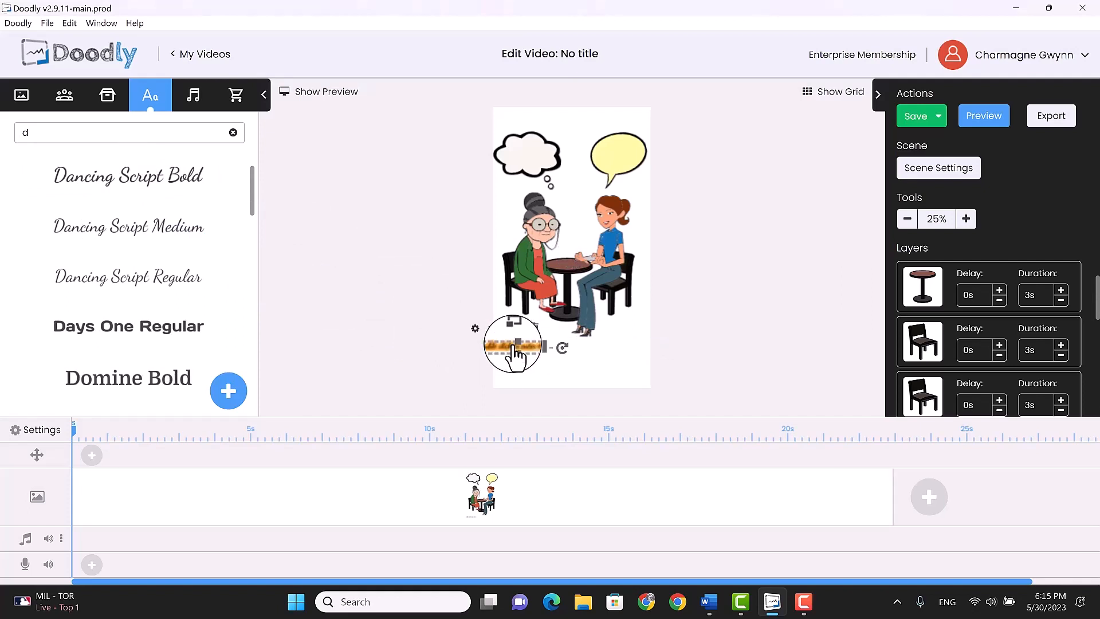
Replace the placeholder text with "blah blah...", broken onto two lines after the first word
double_click(514, 351)
left_click_drag(563, 235, 338, 239)
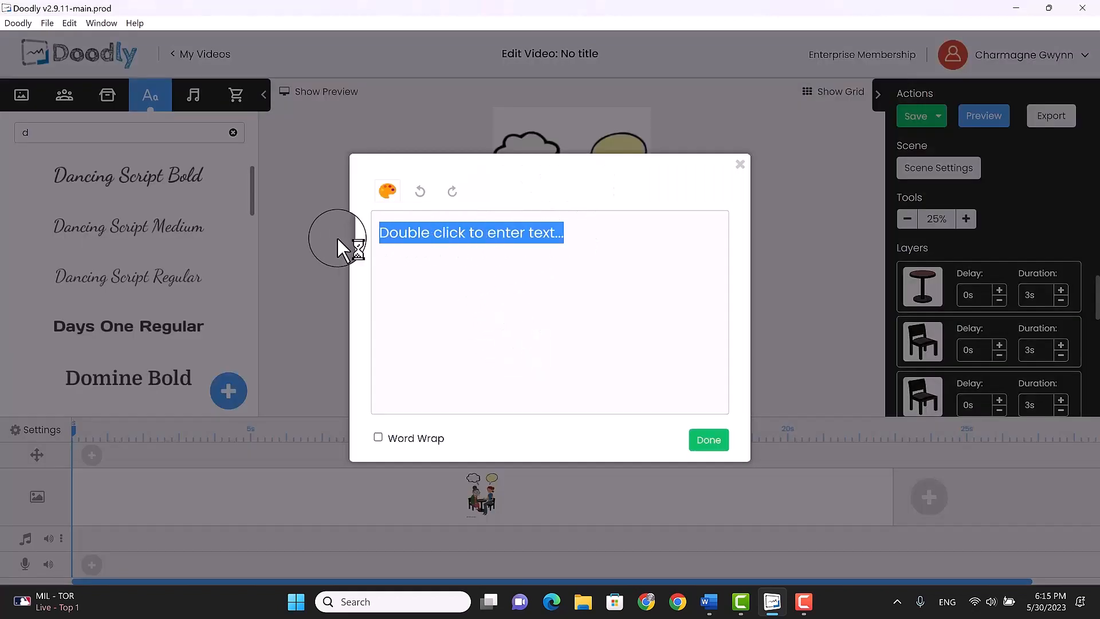
type("bla")
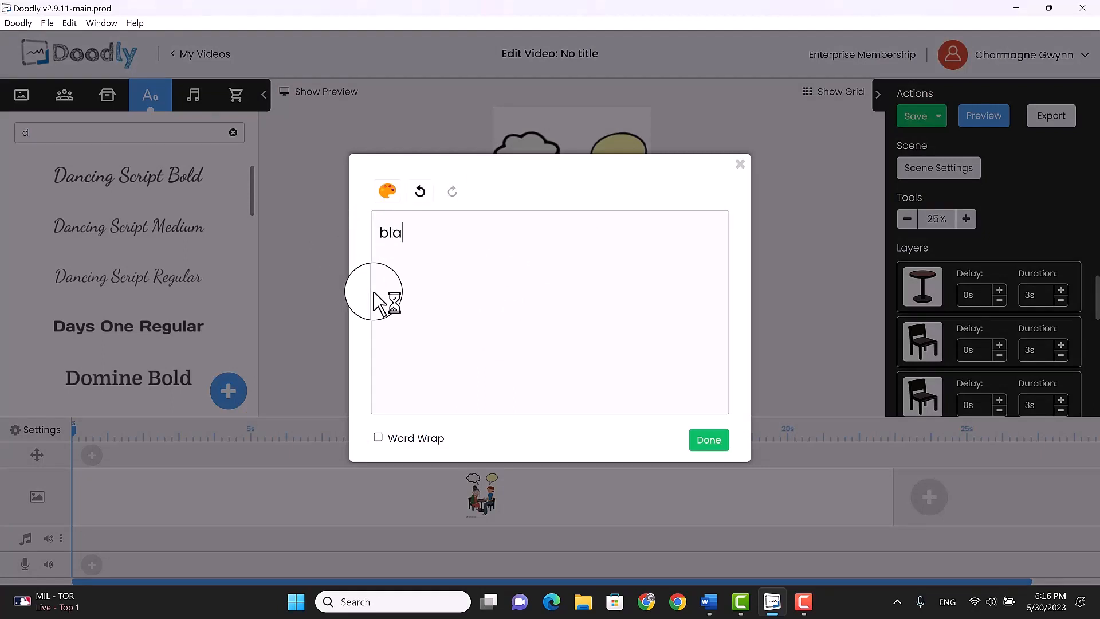
type("h blah...")
left_click(411, 235)
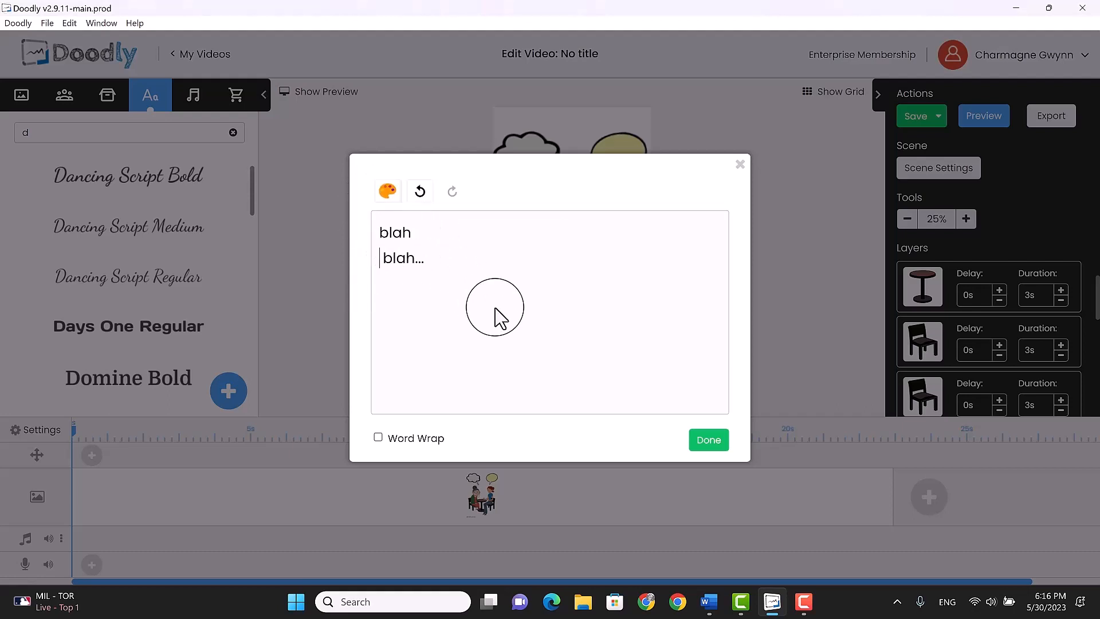
left_click(706, 444)
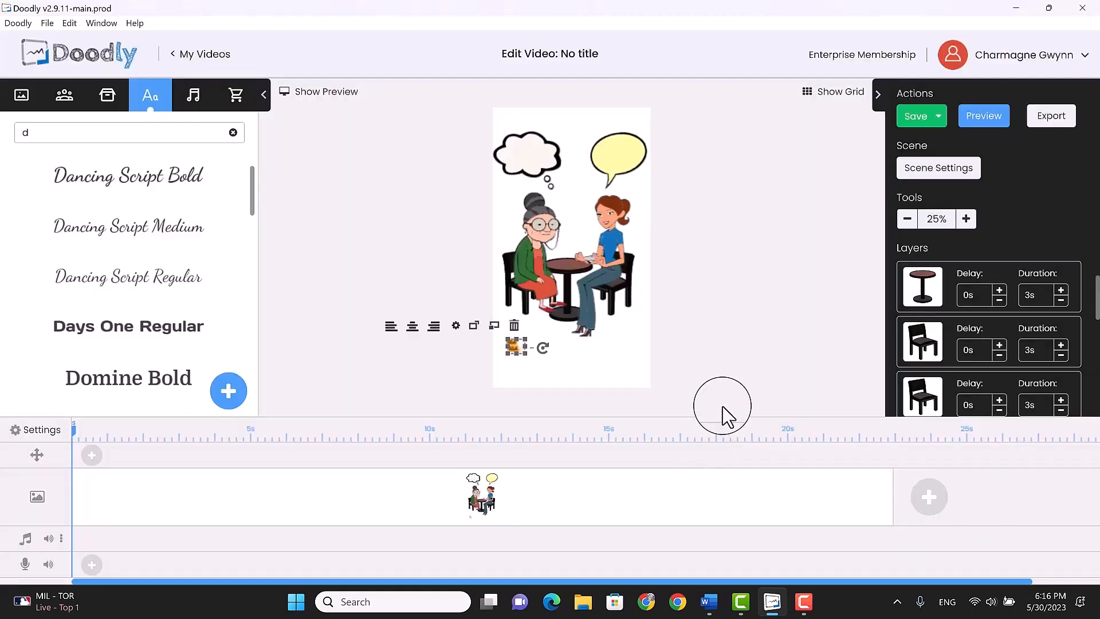
Move the "blah blah..." text into the yellow speech bubble and enlarge it to fill the bubble
left_click_drag(525, 354, 625, 118)
mouse_move(644, 175)
left_mouse_down()
mouse_move(641, 216)
mouse_move(615, 160)
mouse_move(646, 173)
left_mouse_up()
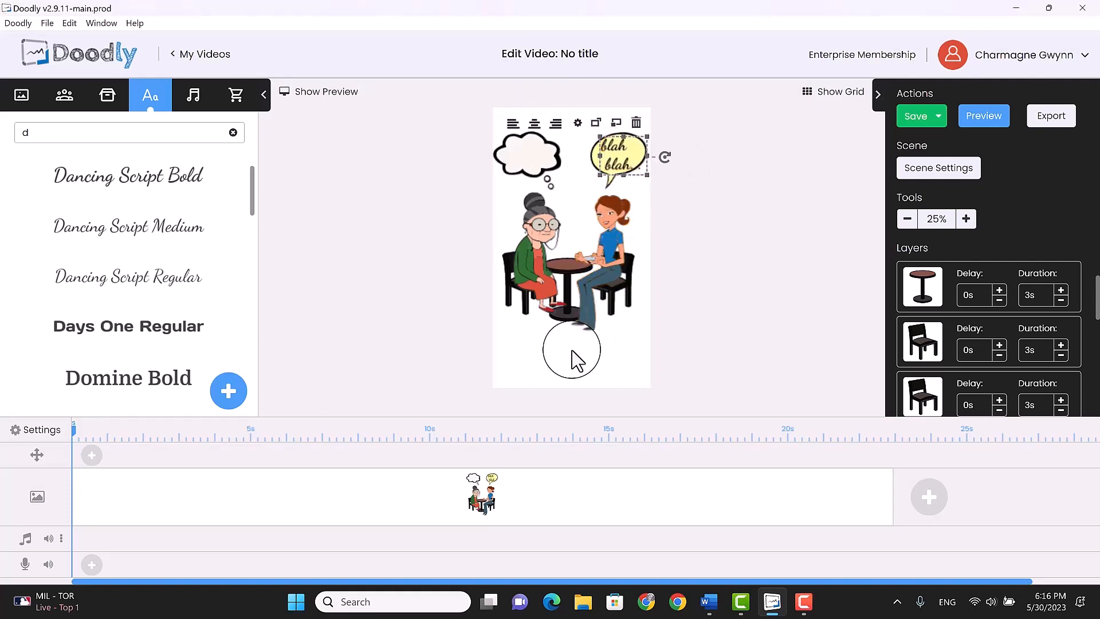
left_click(538, 365)
Add a Dancing Script Bold text object reading "Wut?!" and move it into the white thought bubble, sized to fit
left_click_drag(135, 171, 548, 366)
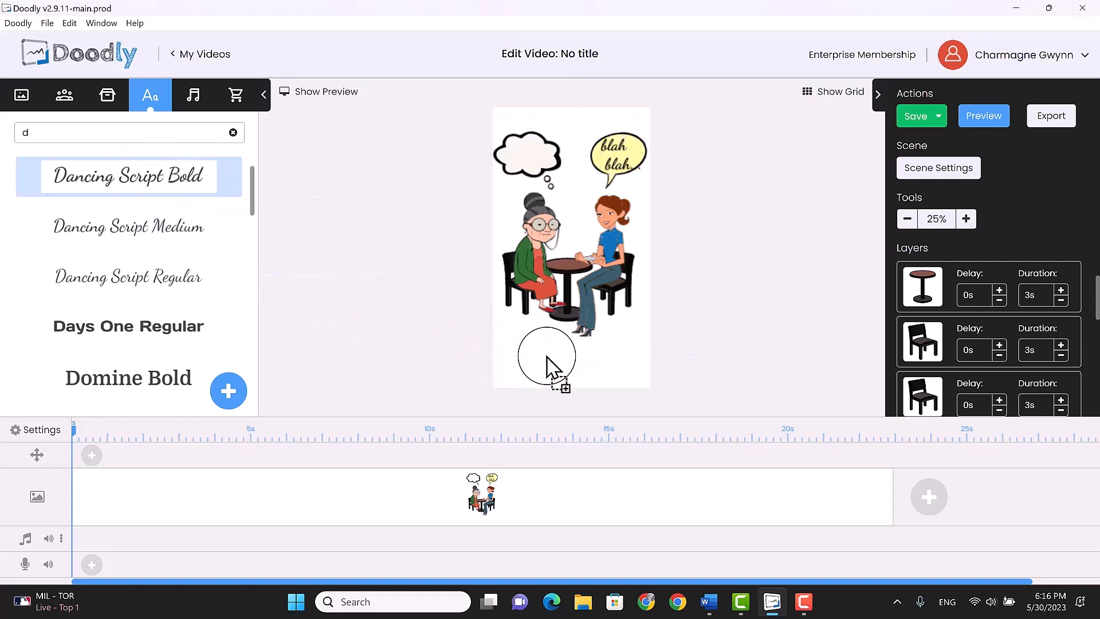
double_click(549, 358)
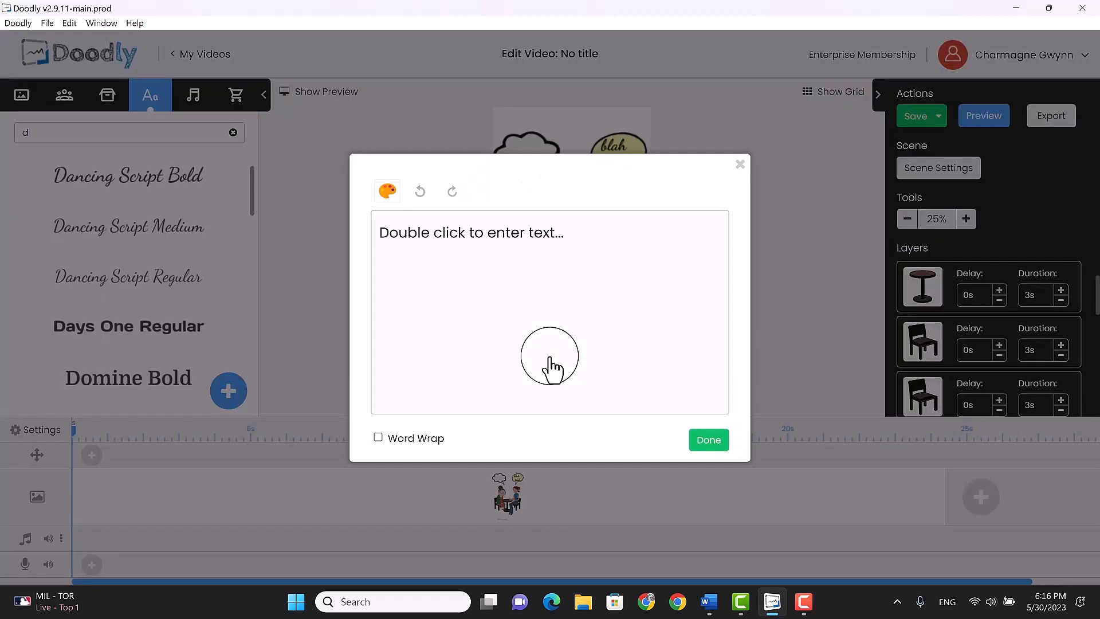
left_click_drag(584, 255, 342, 234)
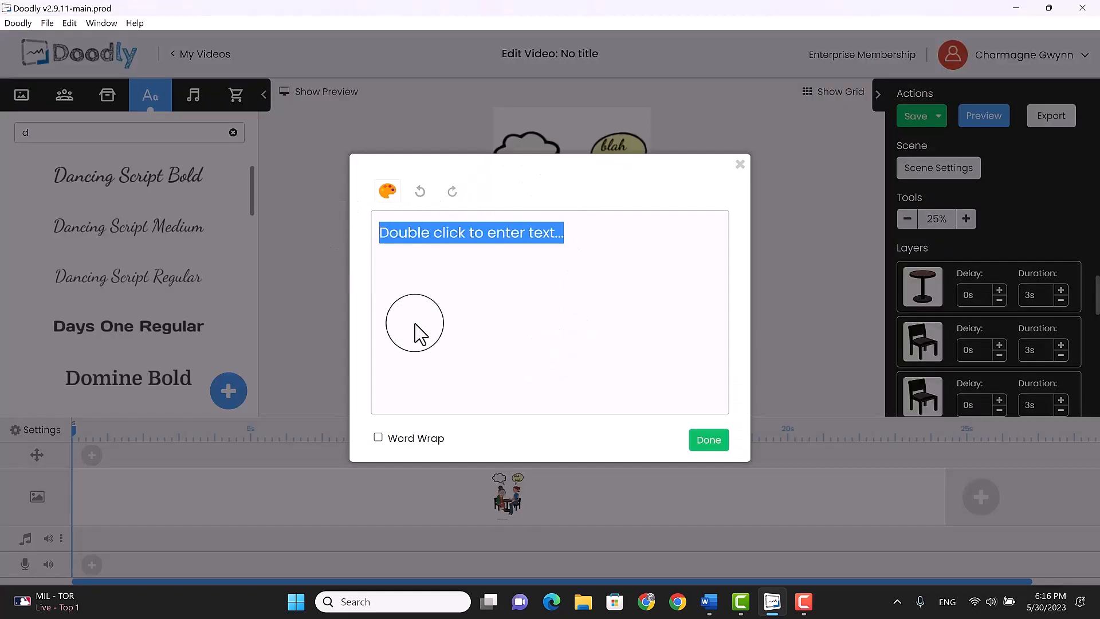
type("W")
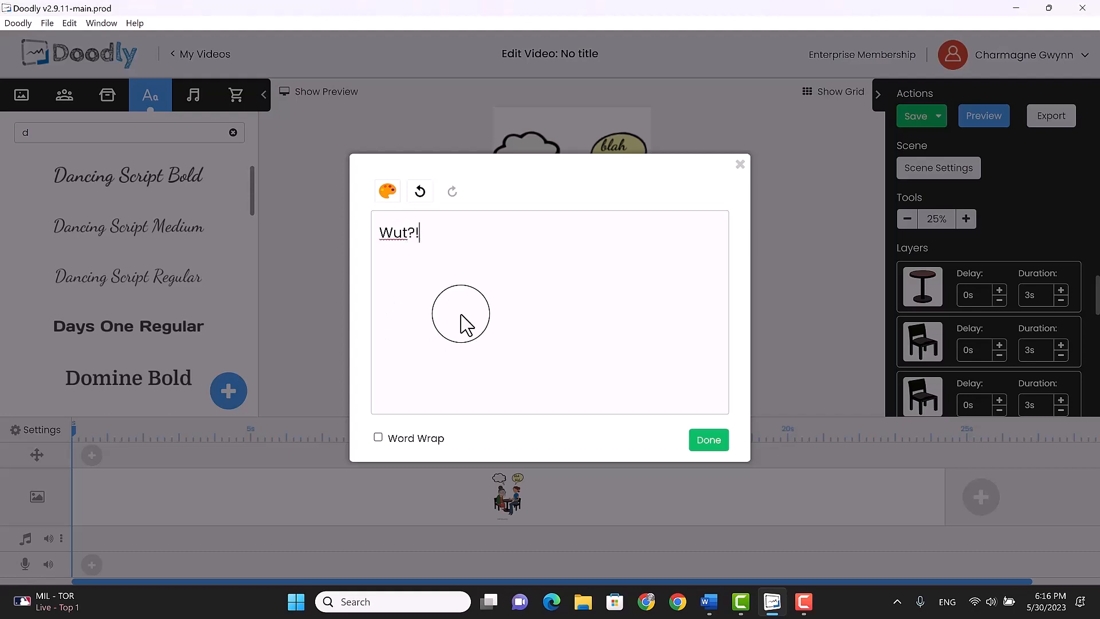
left_click(709, 441)
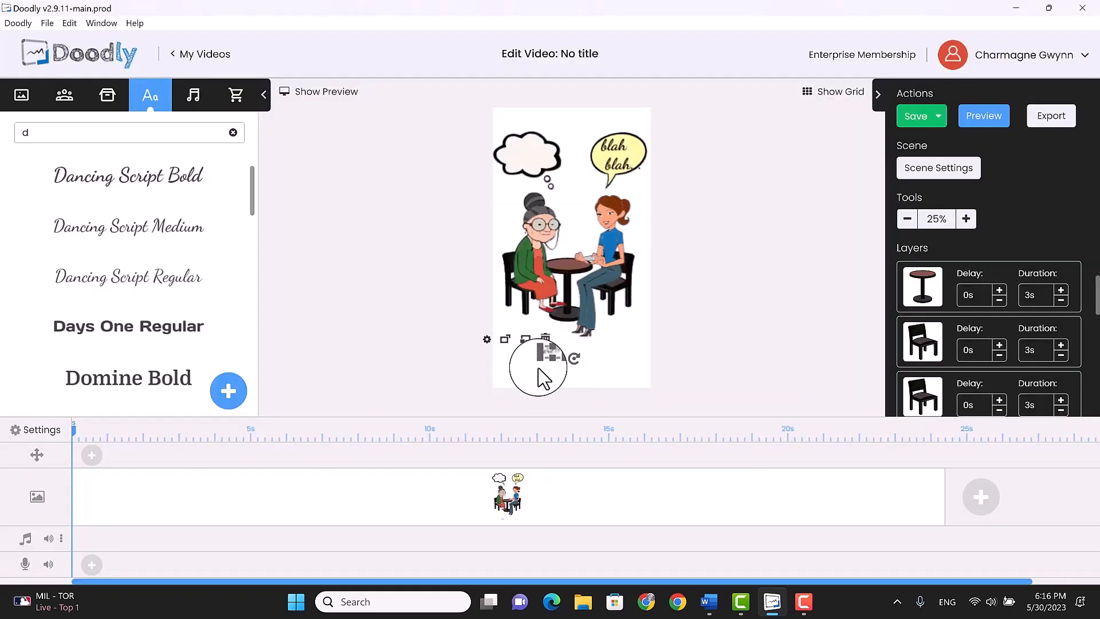
left_click_drag(557, 363, 528, 158)
left_click(531, 353)
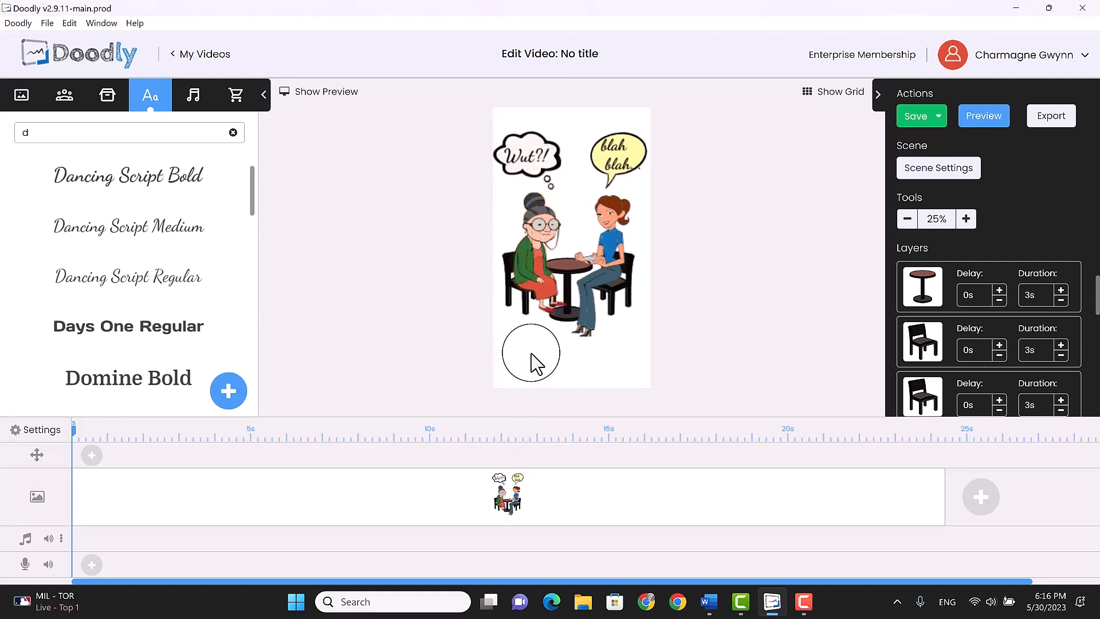
Adjust the older woman's position slightly so she sits properly on her chair beside the table
left_click(539, 286)
left_click_drag(544, 328, 543, 329)
left_click_drag(531, 276, 534, 273)
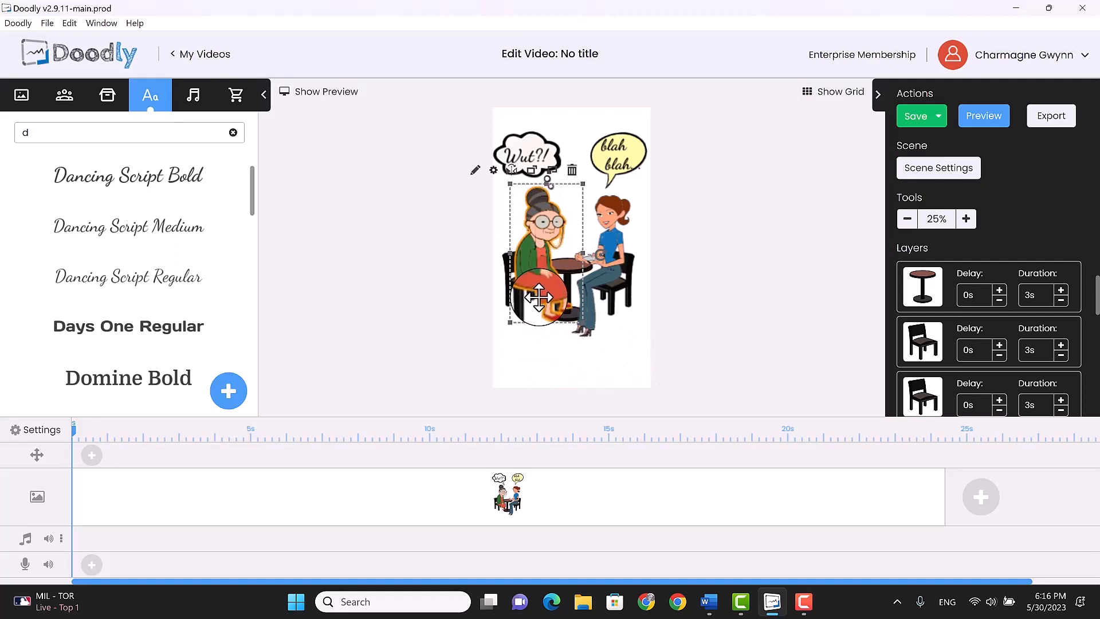
left_click_drag(535, 293, 531, 293)
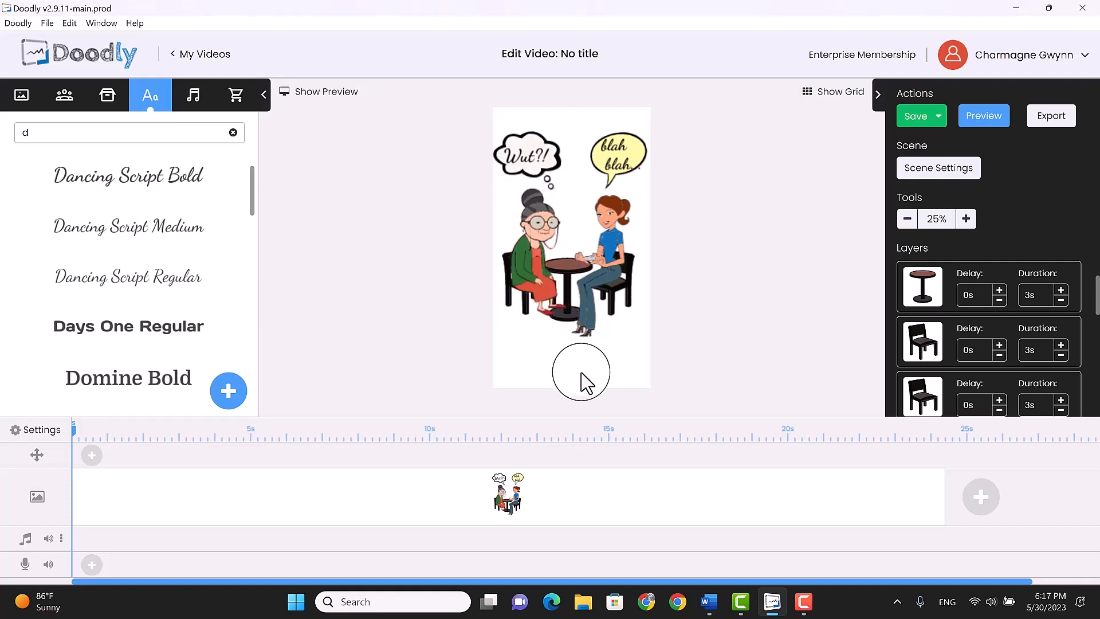
Import the MP3 file "youtube shorts in doodly audio" into the sound library, keeping its file name as the title
left_click(194, 106)
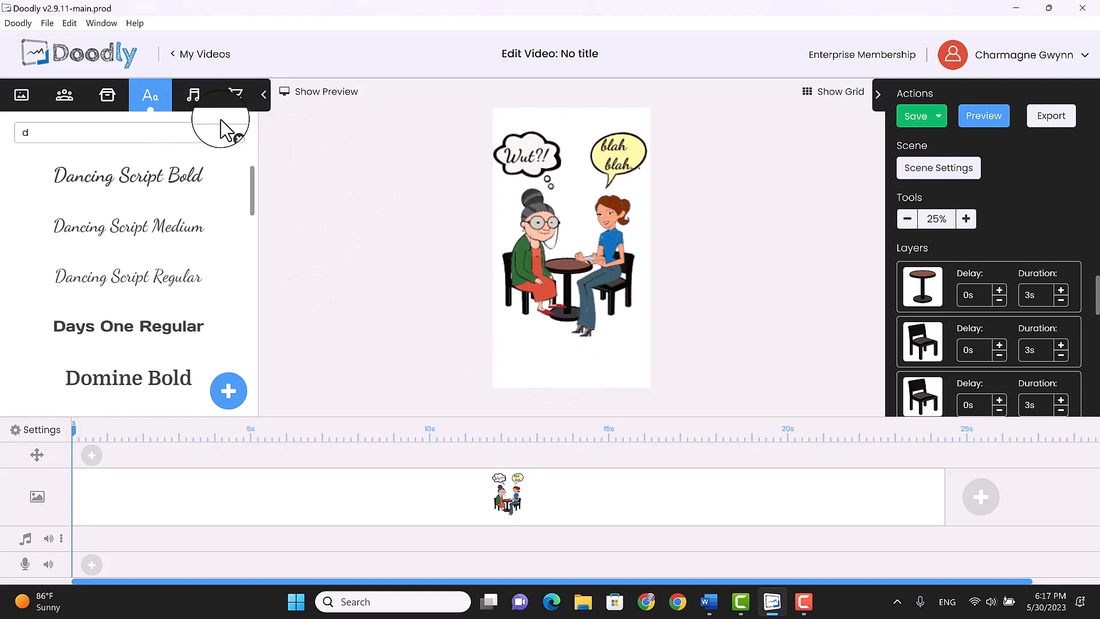
left_click(193, 103)
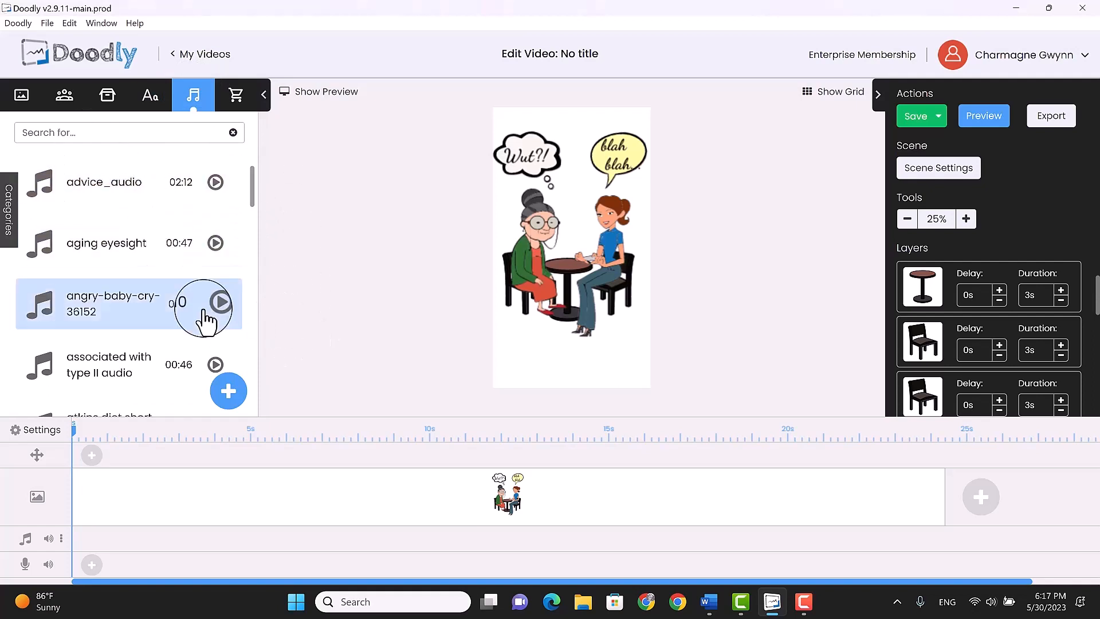
left_click(229, 394)
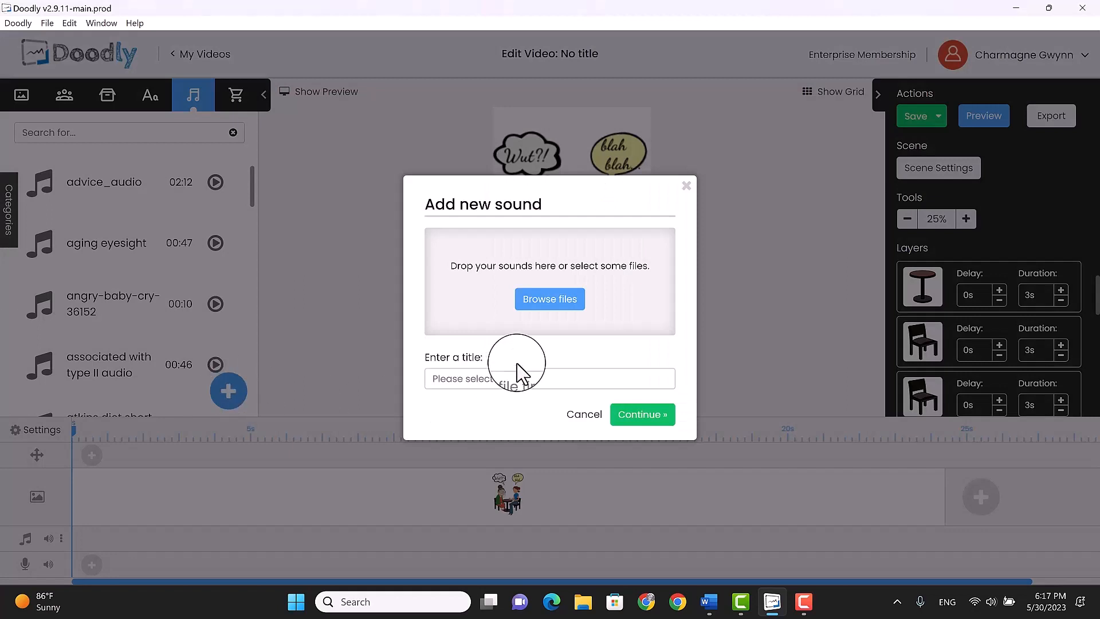
left_click(545, 300)
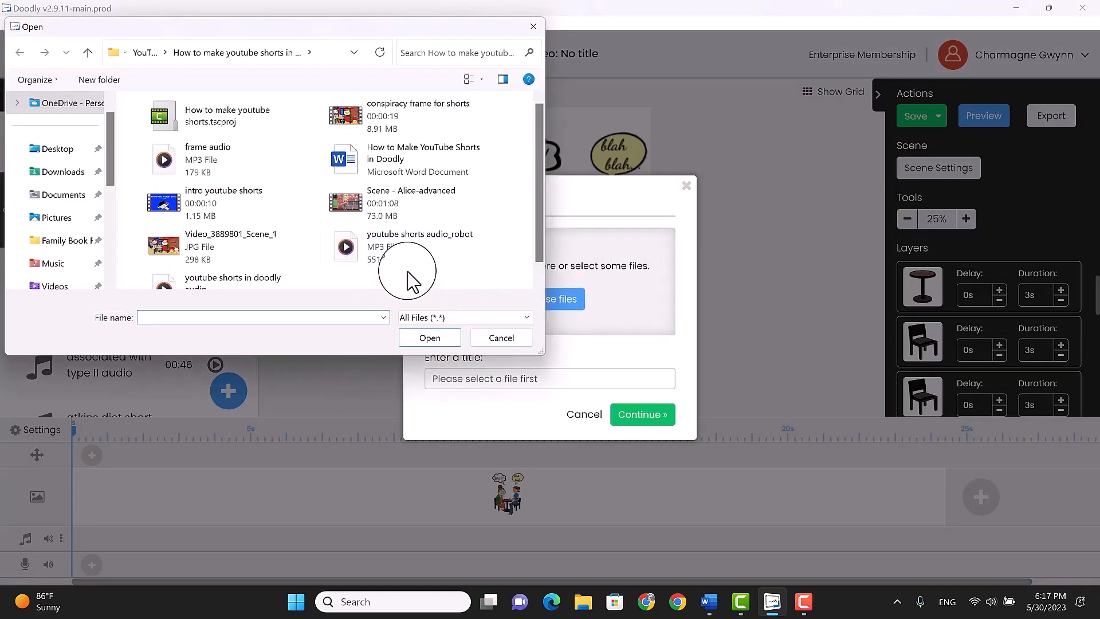
scroll(303, 252, "down", 1)
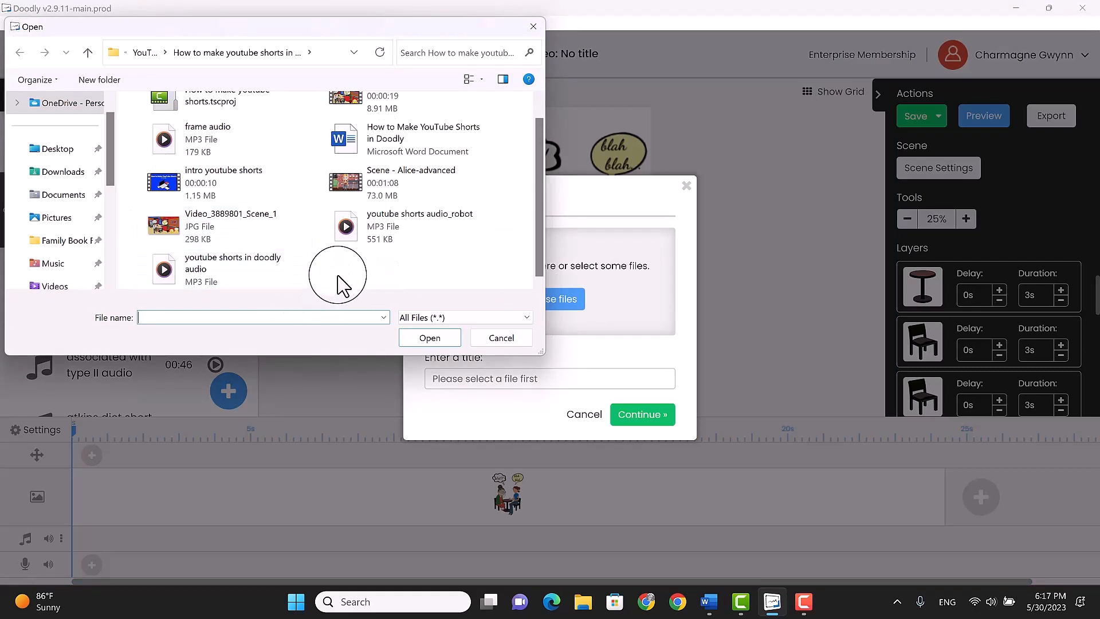
left_click(203, 274)
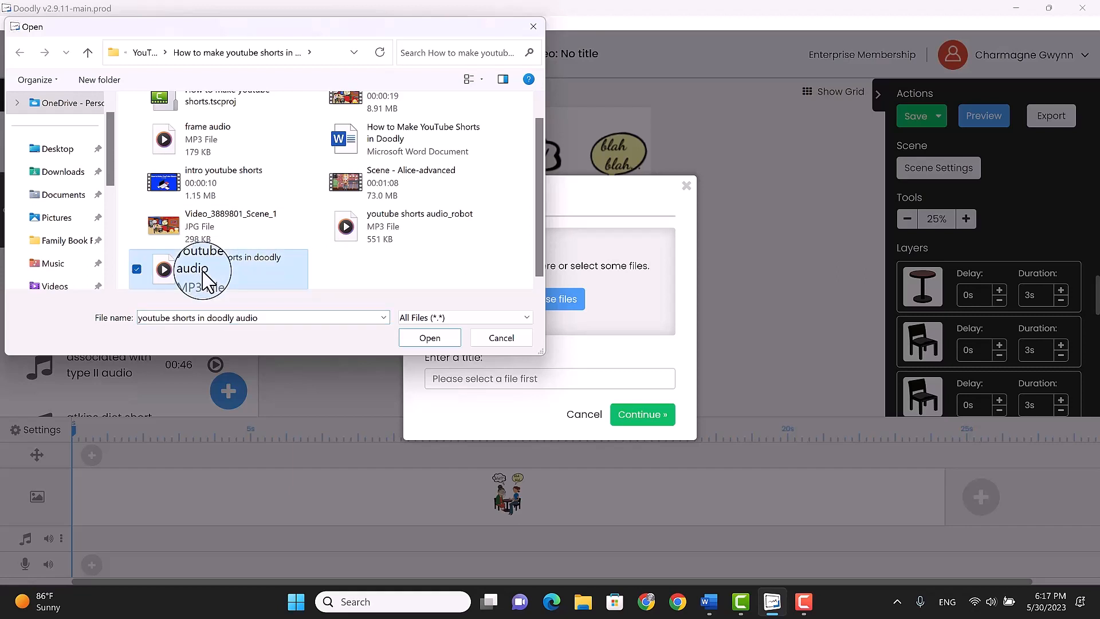
left_click(426, 339)
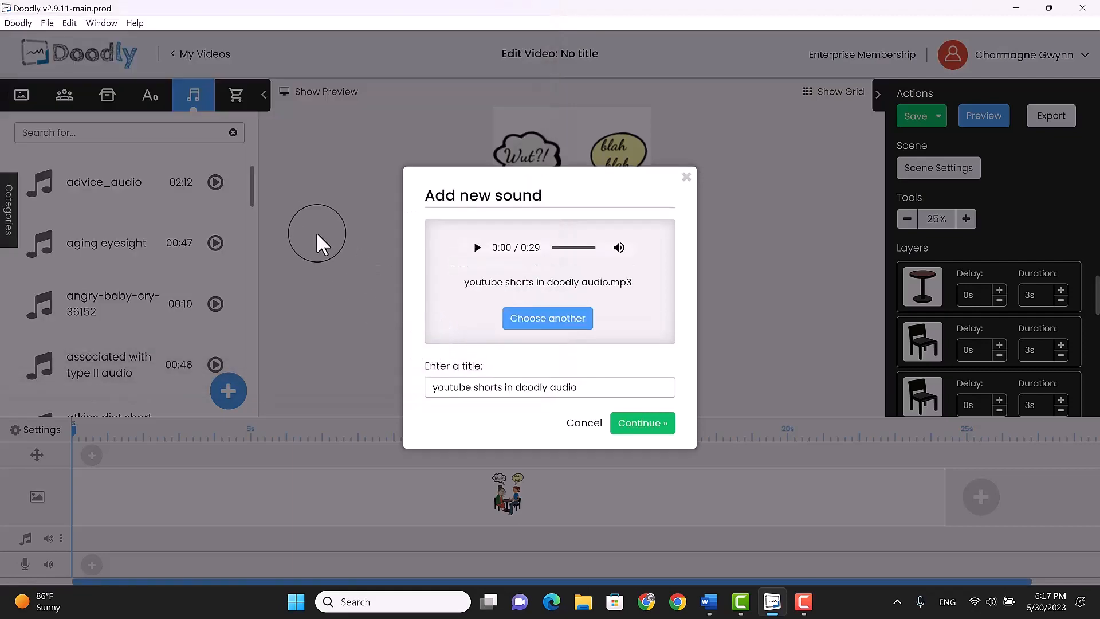
left_click(637, 425)
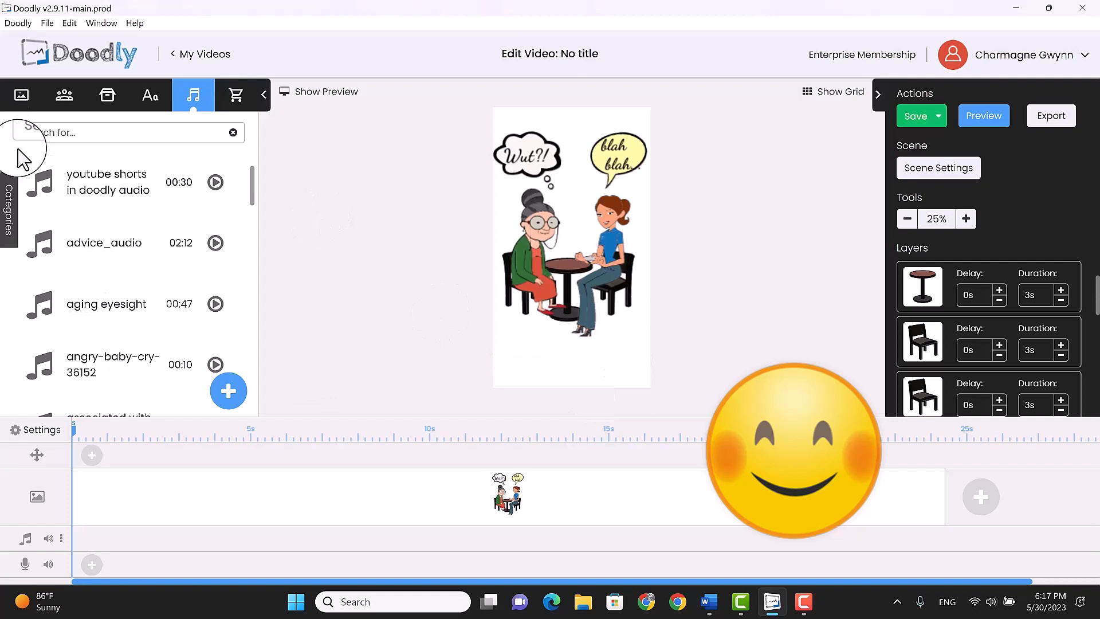
Place the "youtube shorts in doodly audio" sound on the music track and preview the beginning of the video
mouse_move(92, 179)
left_mouse_down()
mouse_move(137, 383)
mouse_move(152, 534)
mouse_move(158, 550)
mouse_move(172, 544)
left_mouse_up()
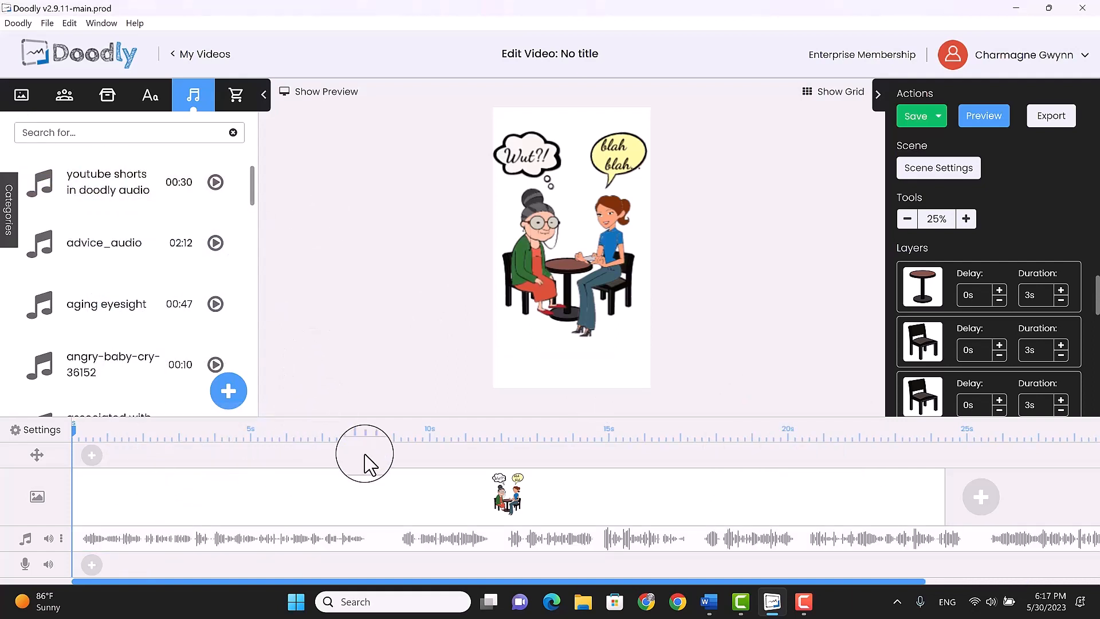
left_click(984, 117)
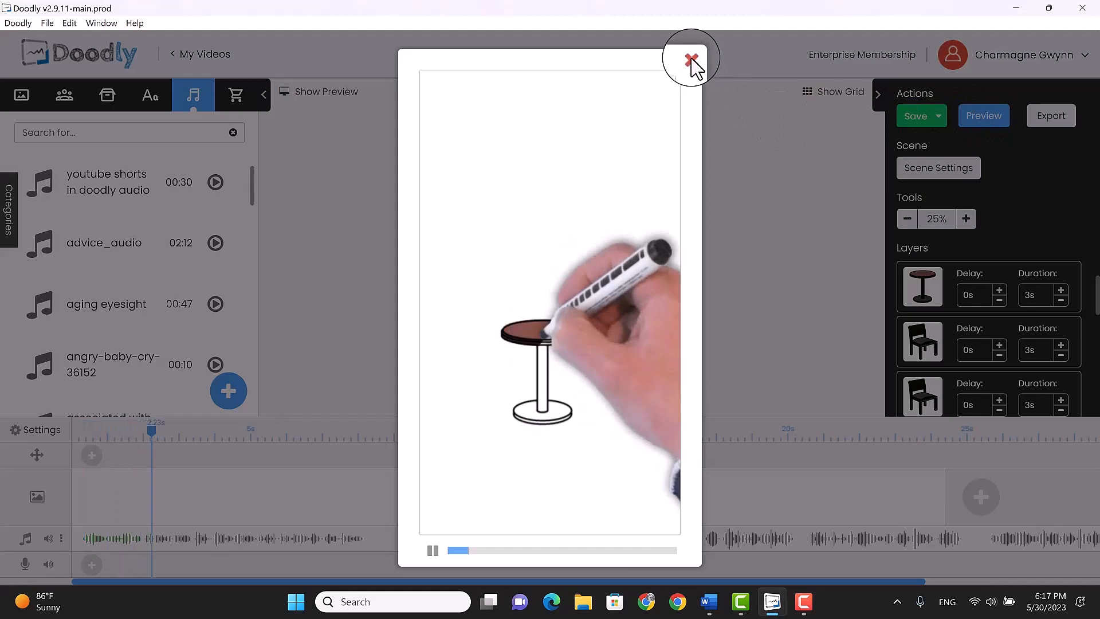
left_click(692, 60)
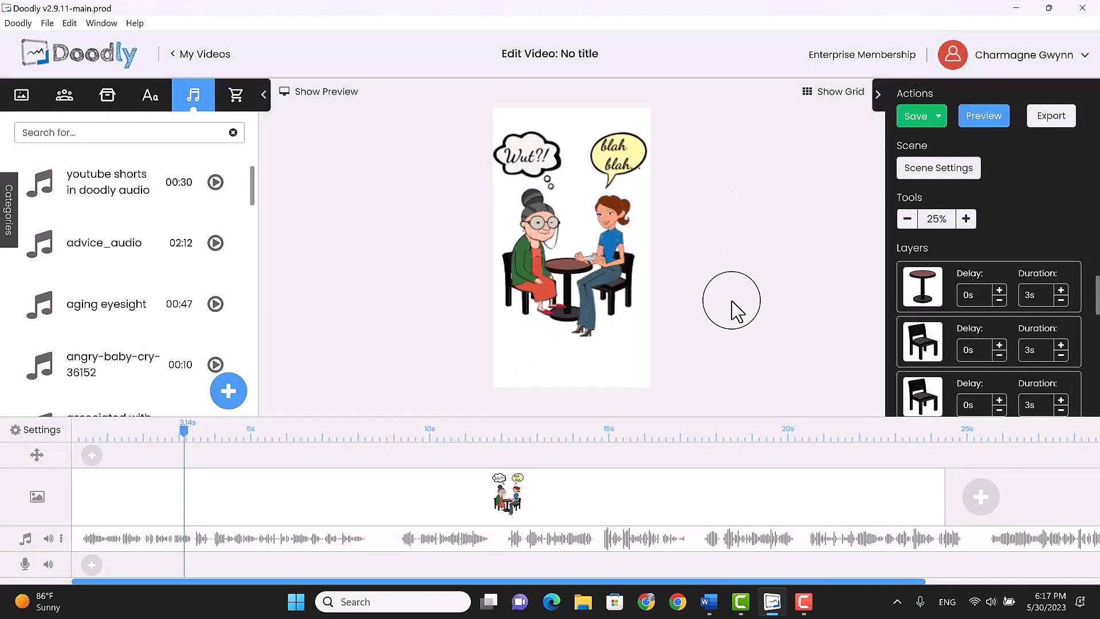
Add a second scene, search the props for "emoji", and place "emoji eye roll" centred in the upper half of the canvas
left_click_drag(899, 581, 1087, 580)
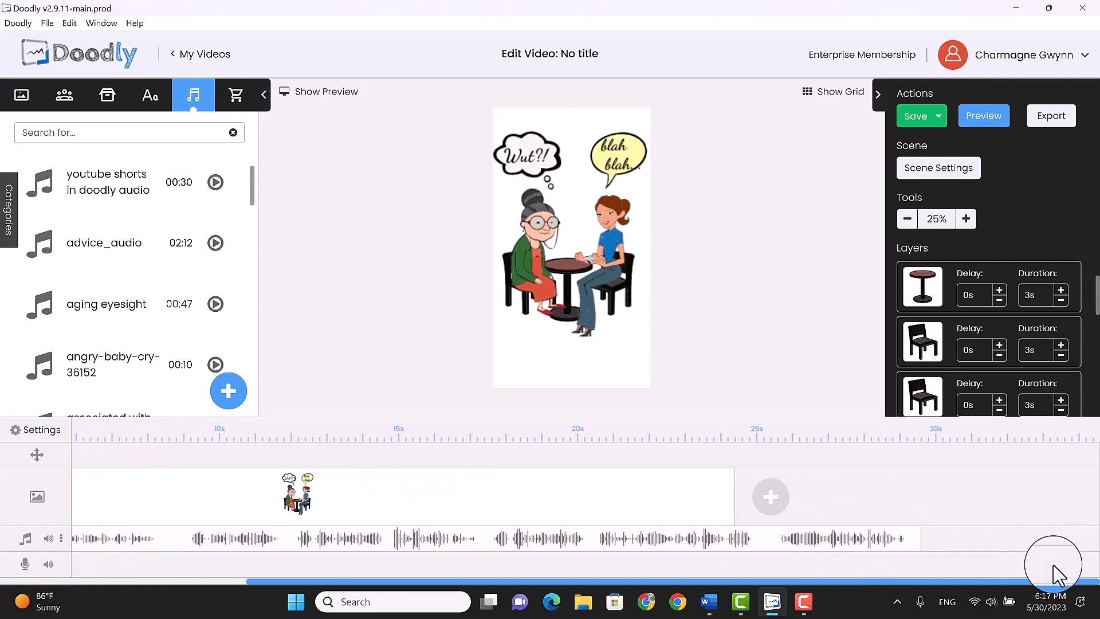
left_click(767, 497)
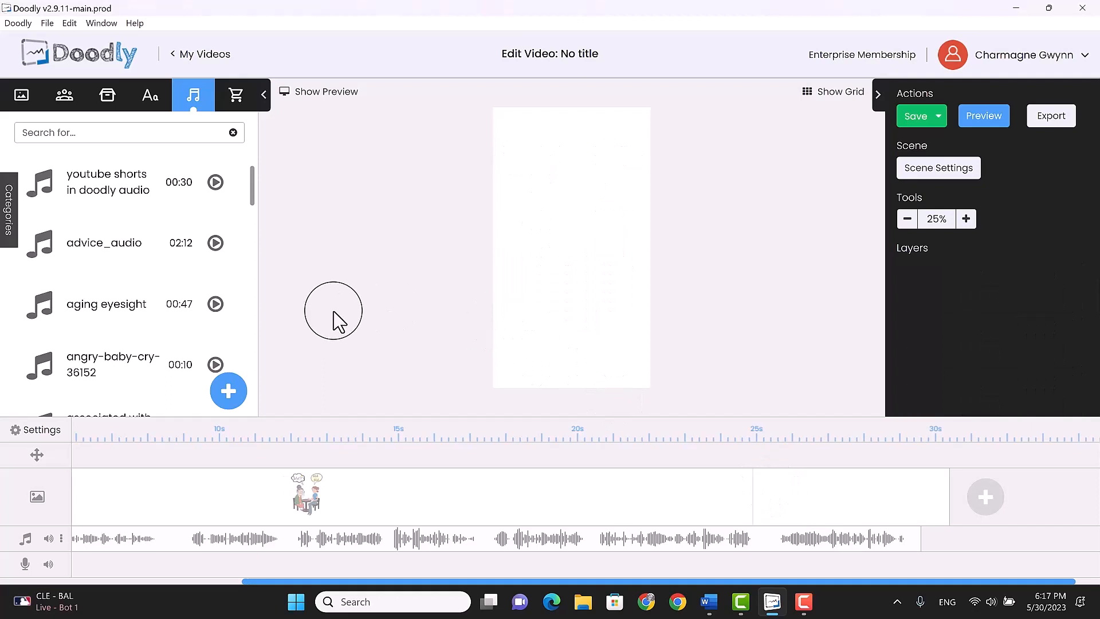
left_click(107, 95)
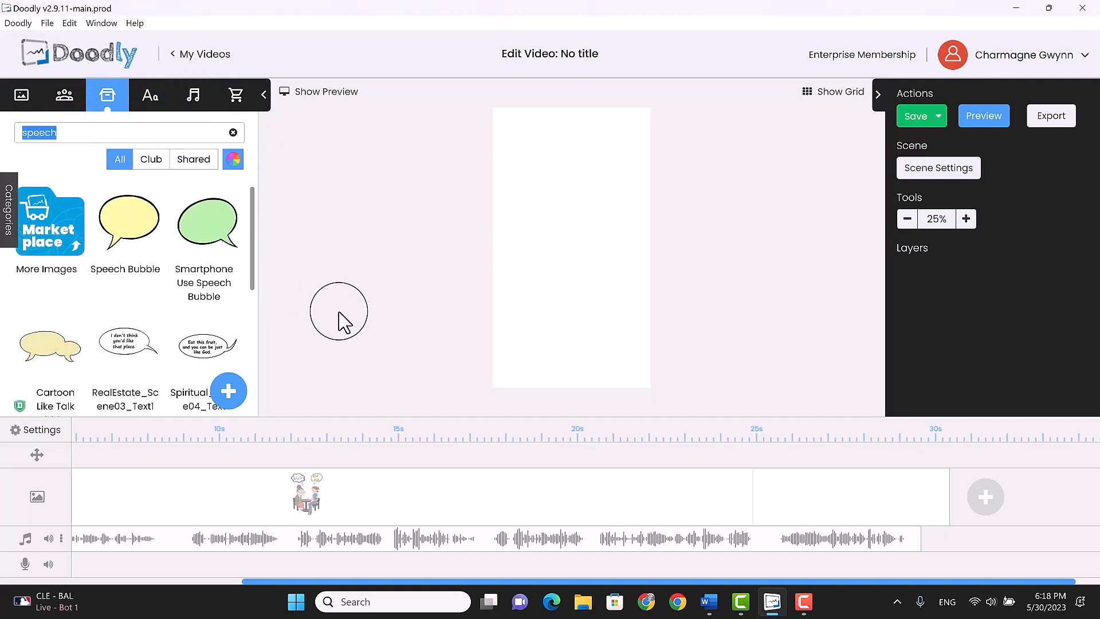
type("moji")
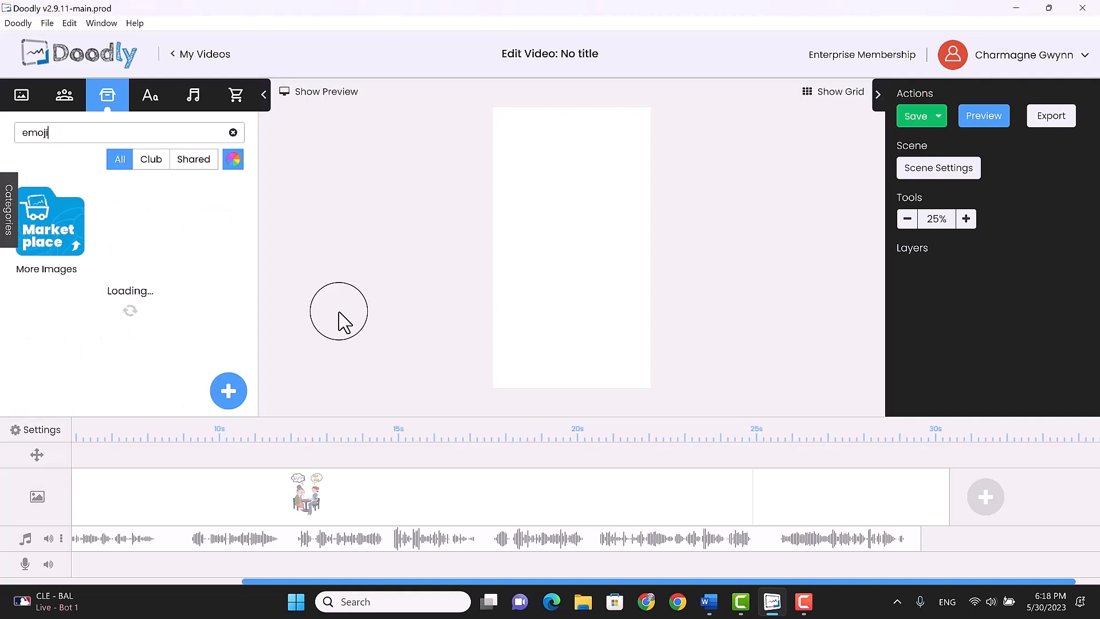
left_click_drag(208, 223, 614, 233)
left_click_drag(578, 184, 575, 176)
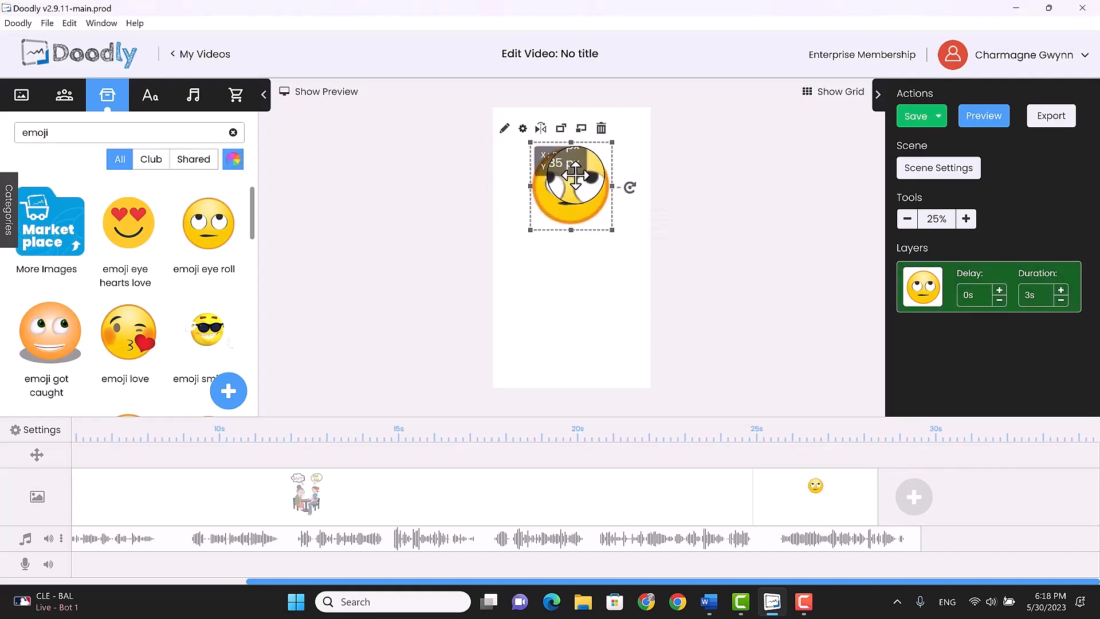
left_click(499, 300)
Find "head exploding emoji" among the emoji props and place it below the eye-roll emoji, scaled down slightly
scroll(172, 250, "down", 5)
scroll(172, 251, "down", 10)
scroll(166, 252, "down", 10)
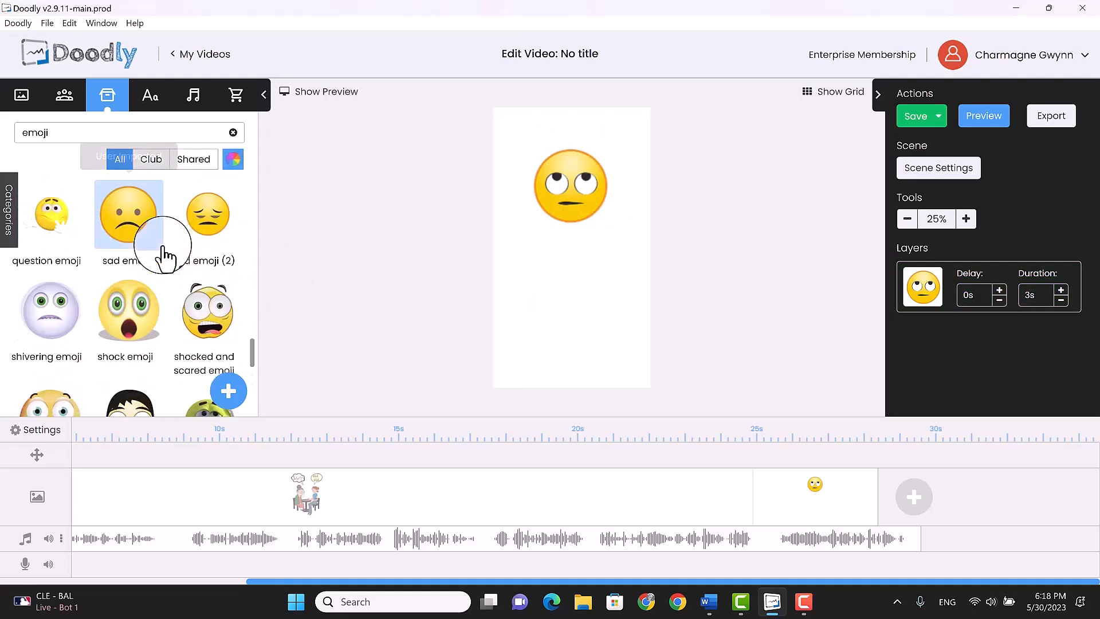
scroll(166, 252, "down", 10)
scroll(166, 252, "up", 1)
scroll(167, 252, "down", 2)
scroll(172, 281, "up", 2)
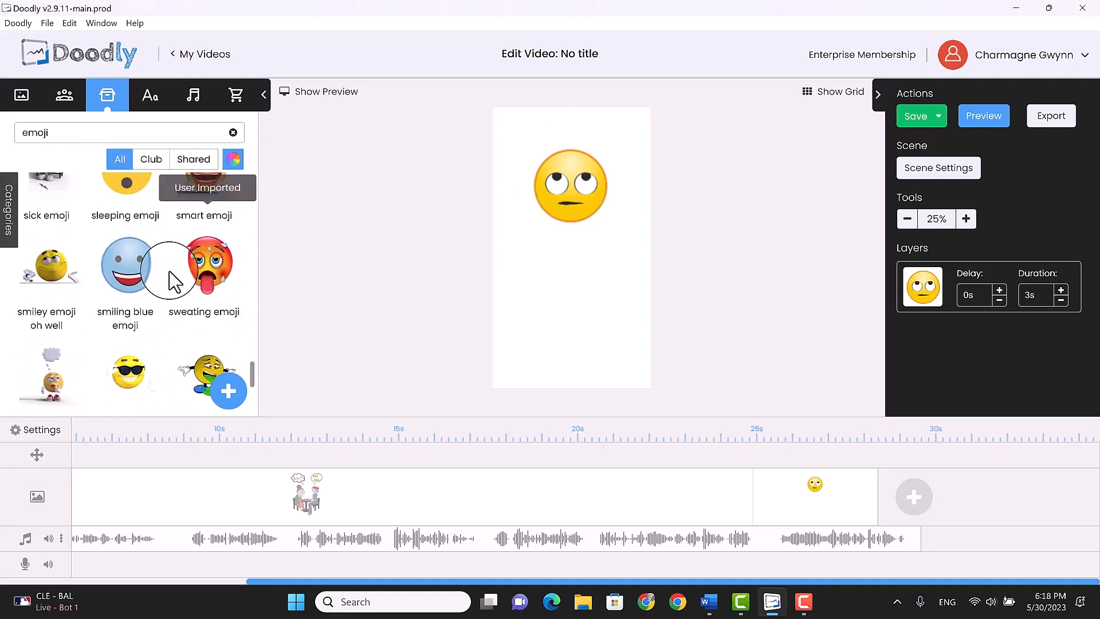
scroll(172, 281, "up", 5)
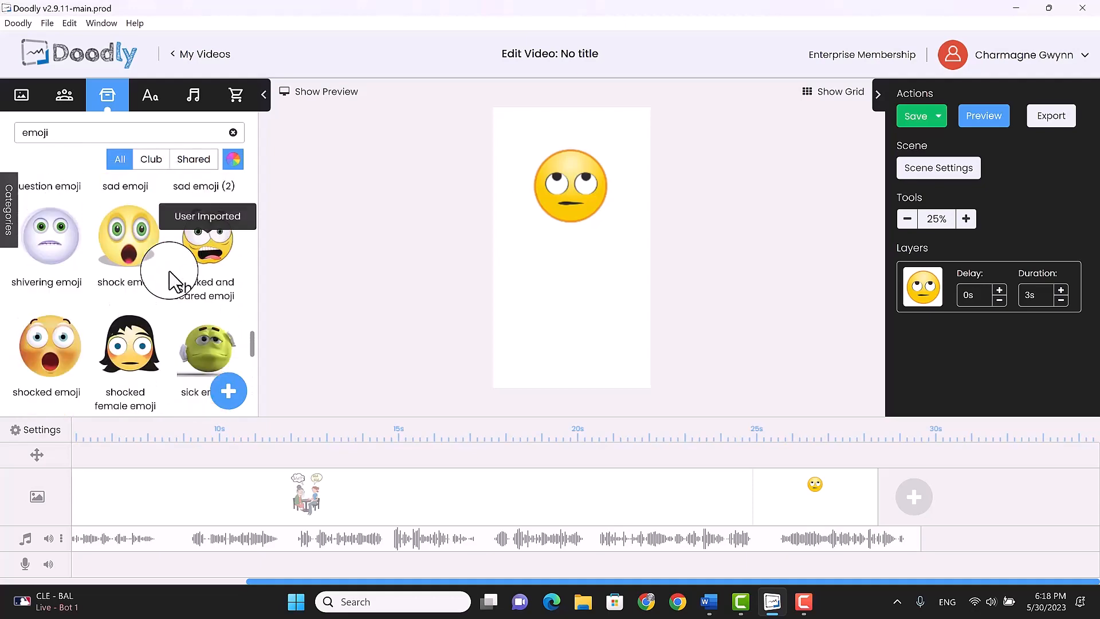
scroll(172, 281, "up", 6)
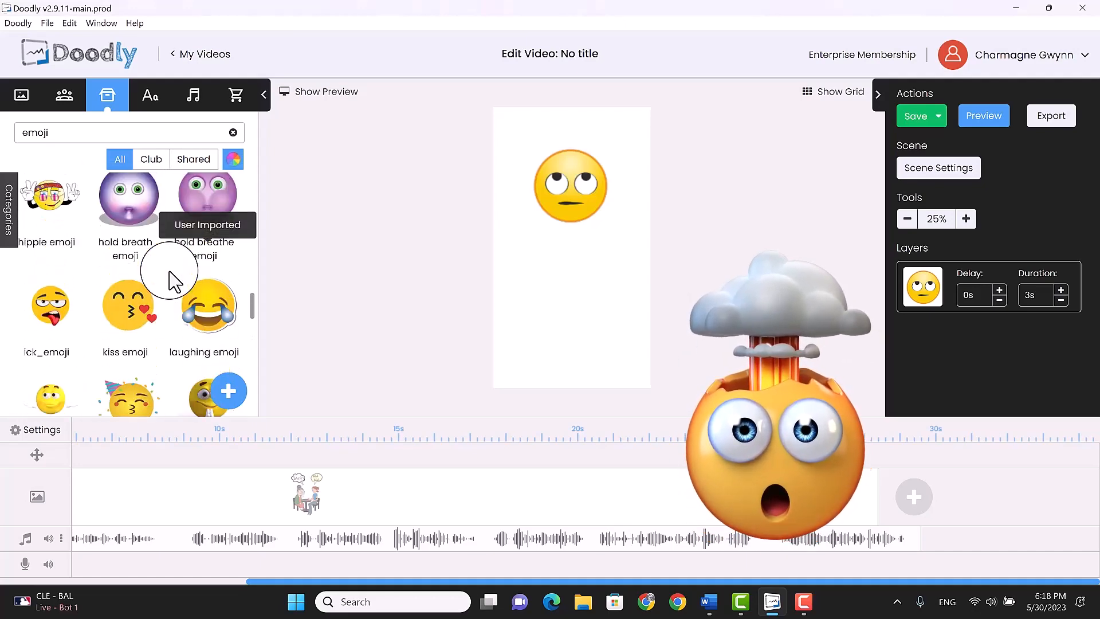
scroll(172, 281, "up", 8)
scroll(172, 281, "down", 3)
left_click_drag(129, 287, 591, 319)
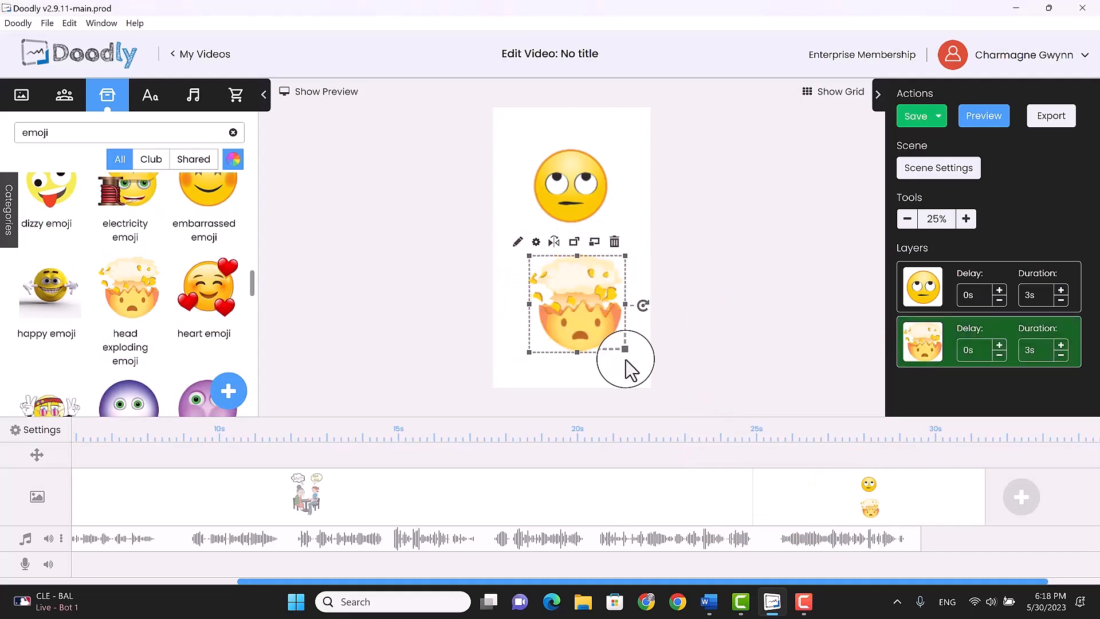
left_click_drag(625, 352, 620, 346)
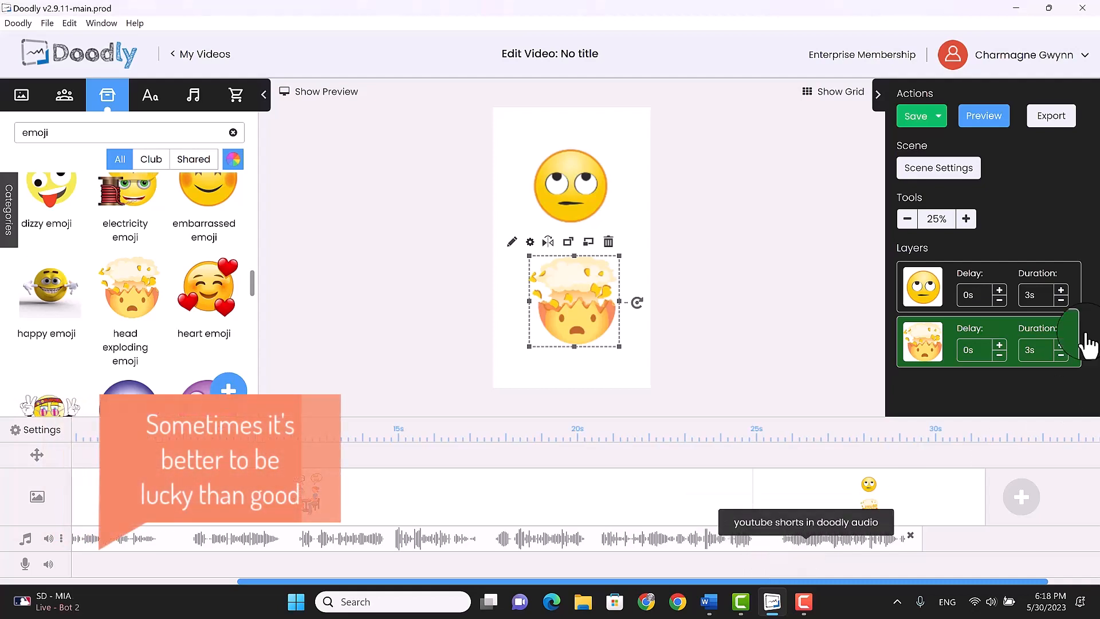
Preview the video with its audio and set the duration of both emoji layers to 2 seconds
left_click(983, 119)
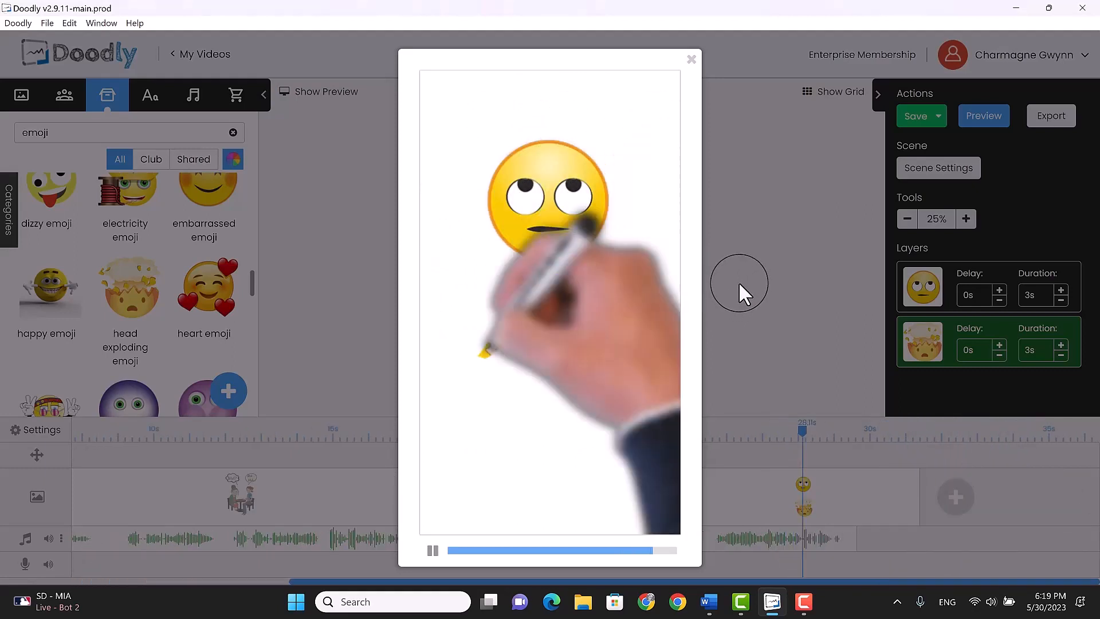
left_click(692, 61)
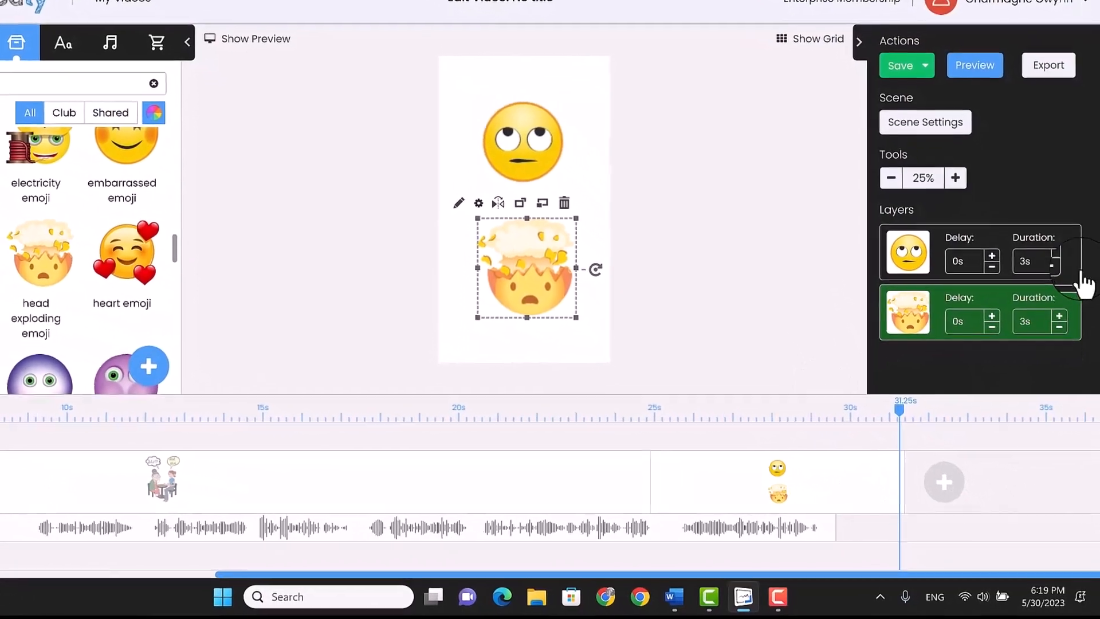
left_click(1054, 178)
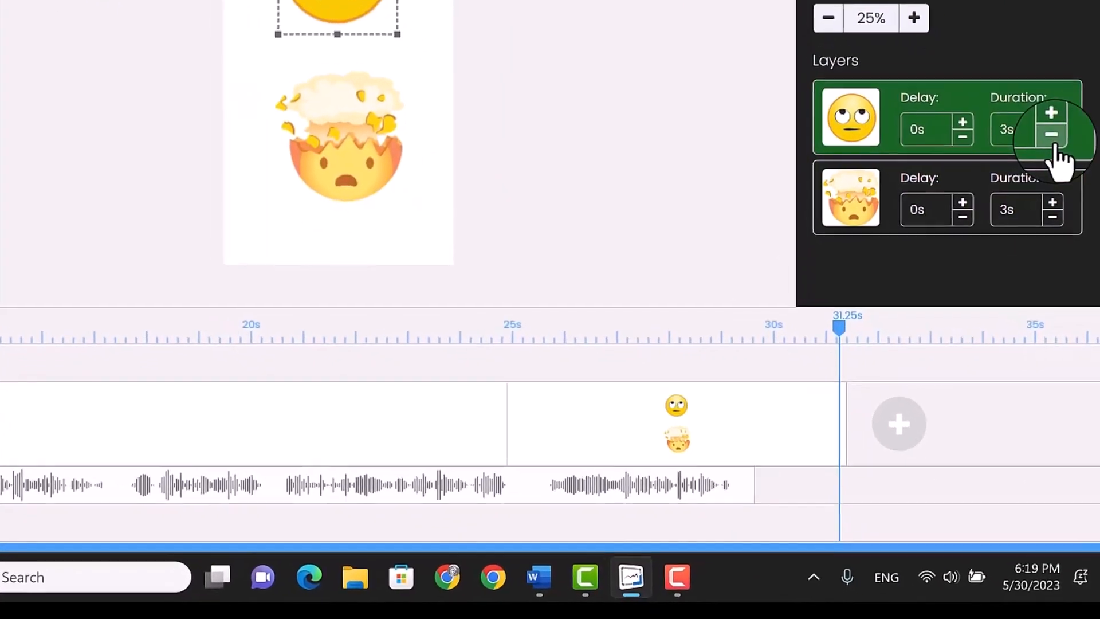
left_click(1052, 69)
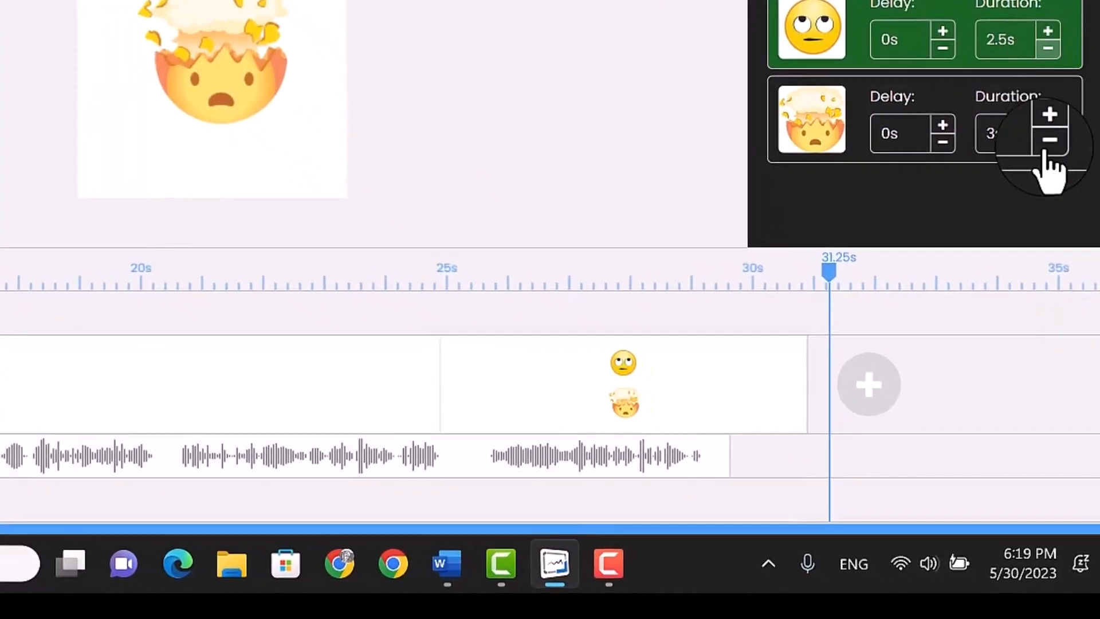
left_click(1050, 156)
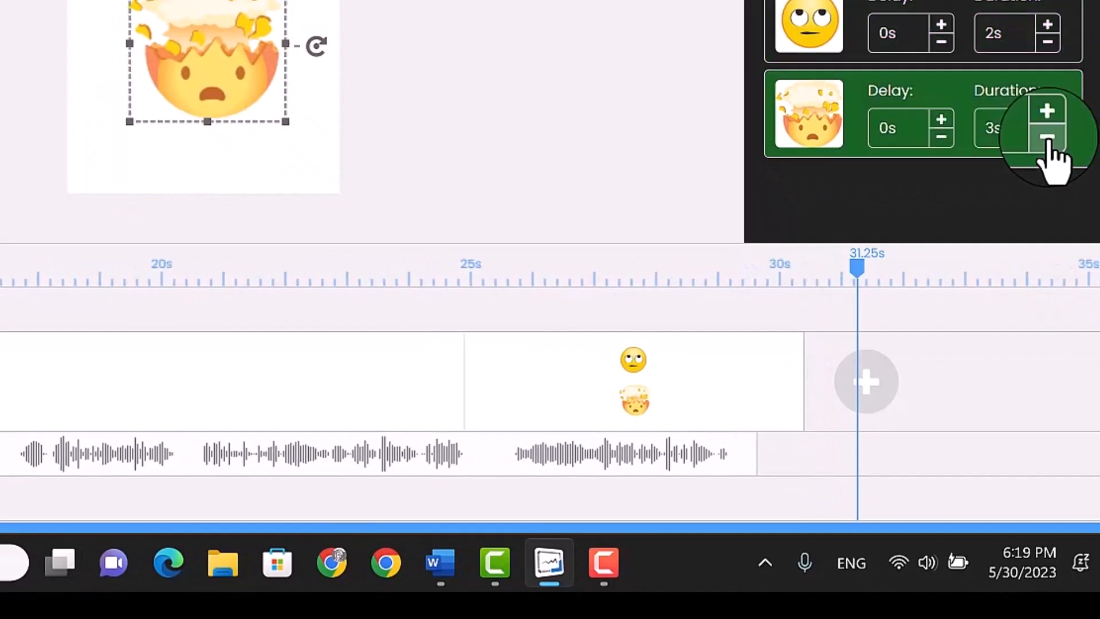
left_click(1048, 141)
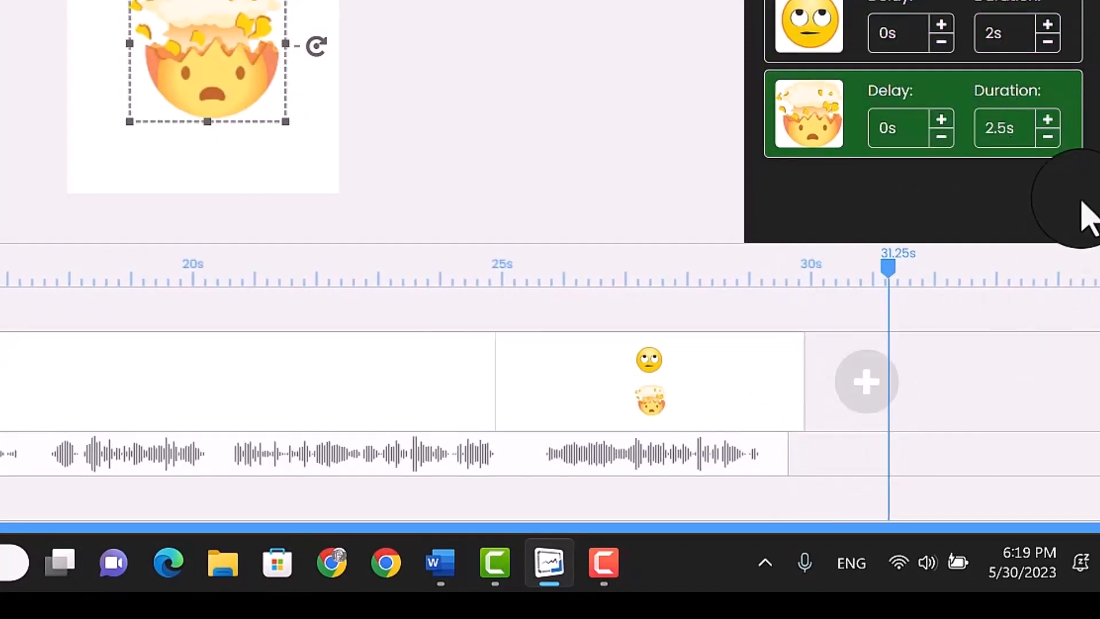
left_click(1048, 143)
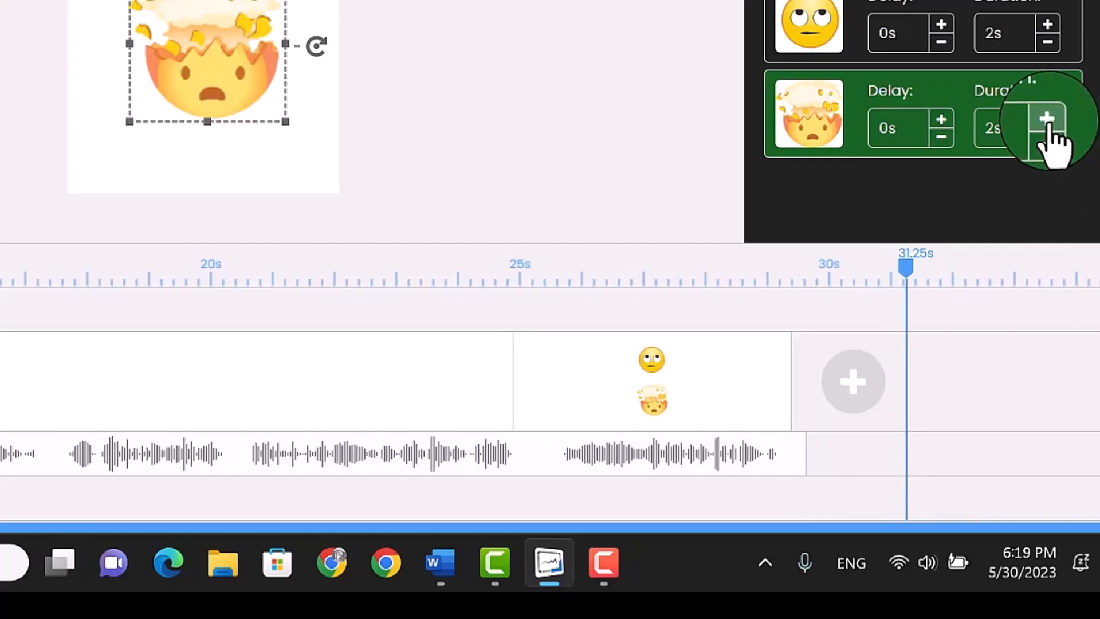
left_click(316, 179)
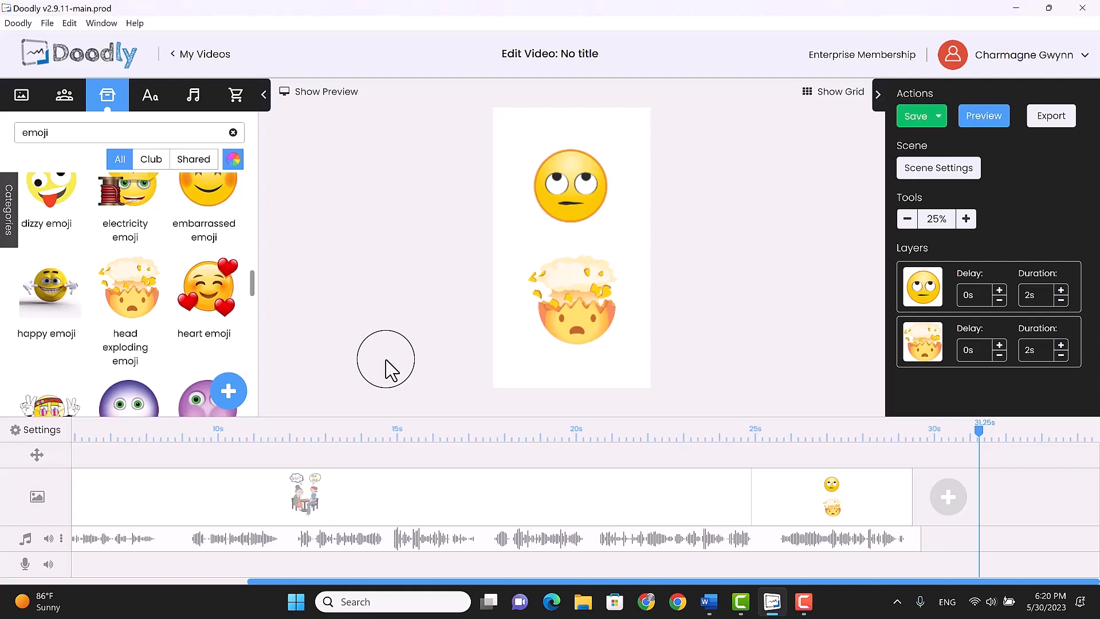
Switch back to the first scene with the seated characters
left_click(193, 499)
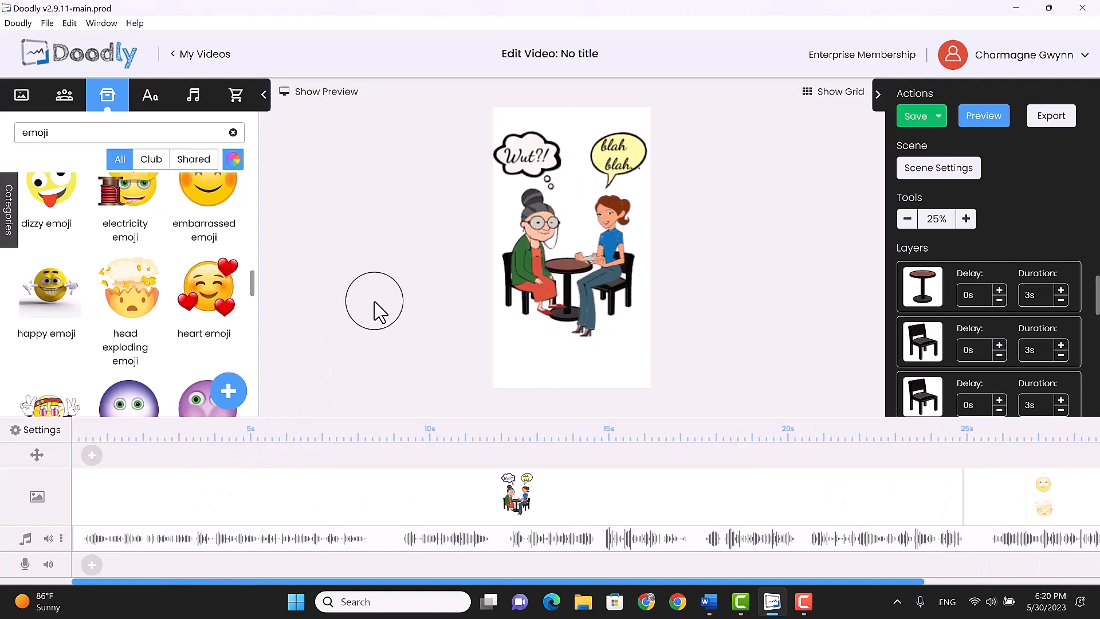